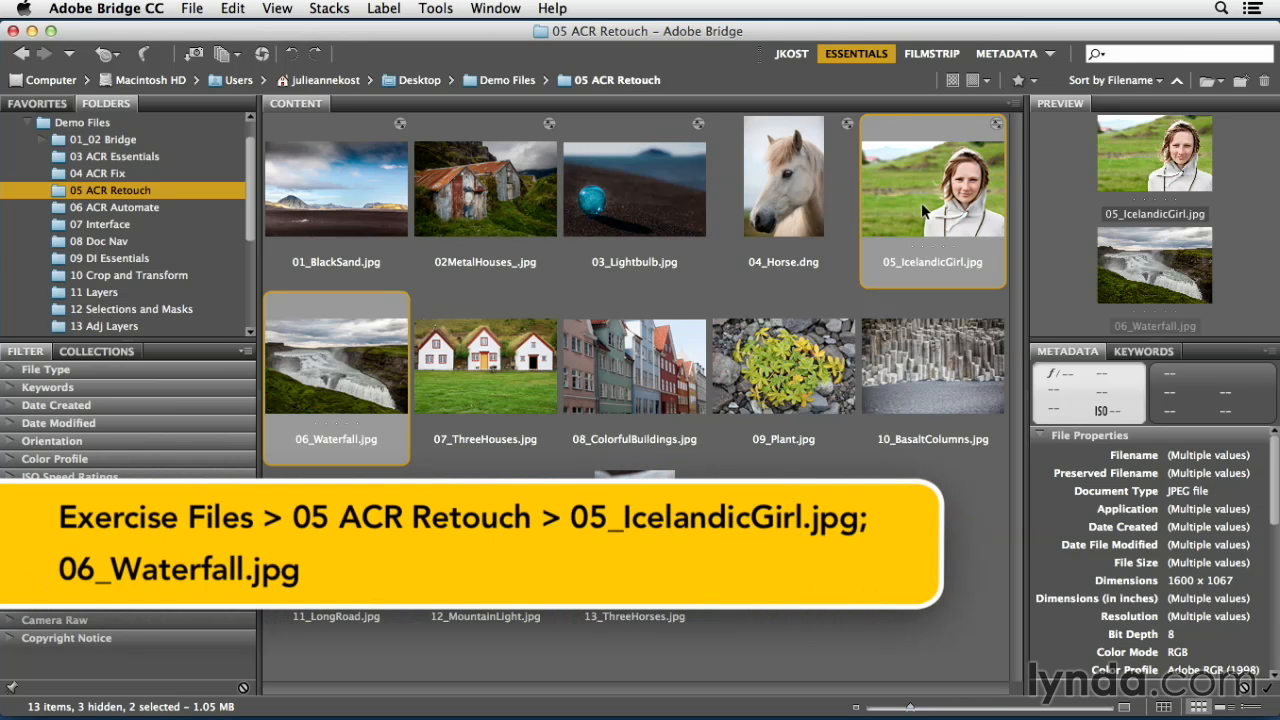
Open 05_IcelandicGirl.jpg and 06_Waterfall.jpg in Camera Raw and apply the portrait's Spots Removed snapshot
key(super+r)
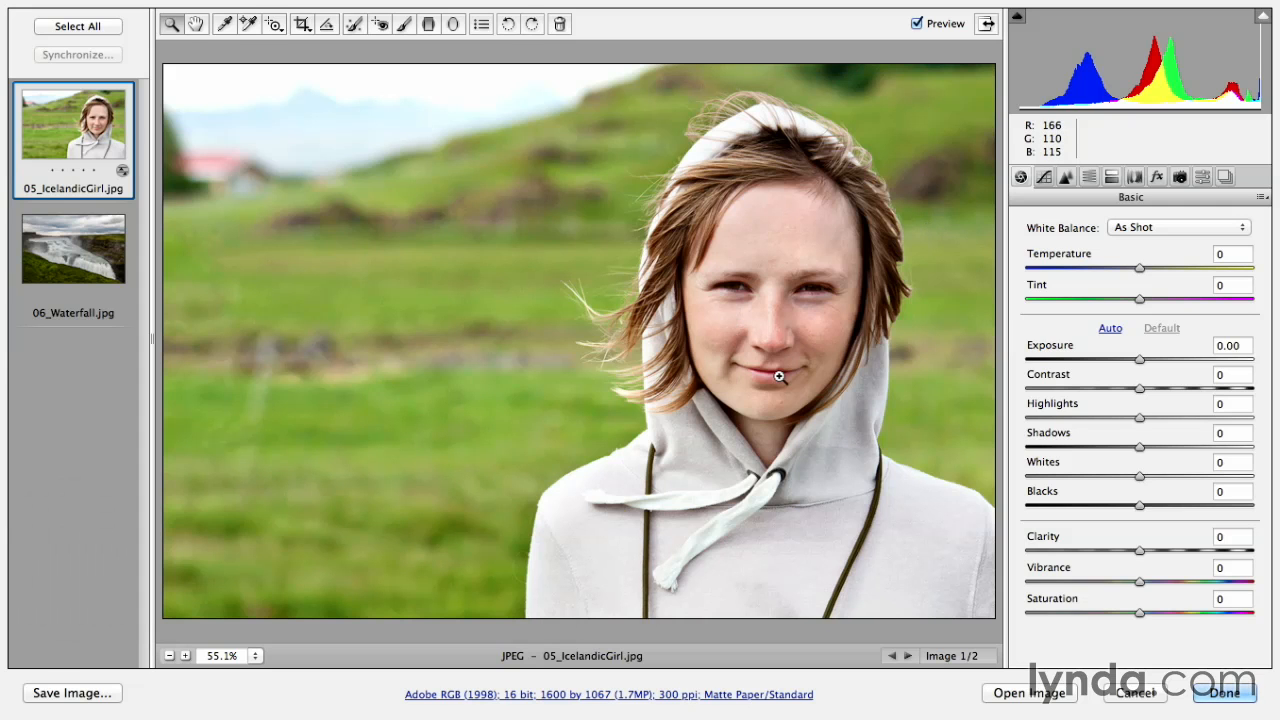
click(1224, 176)
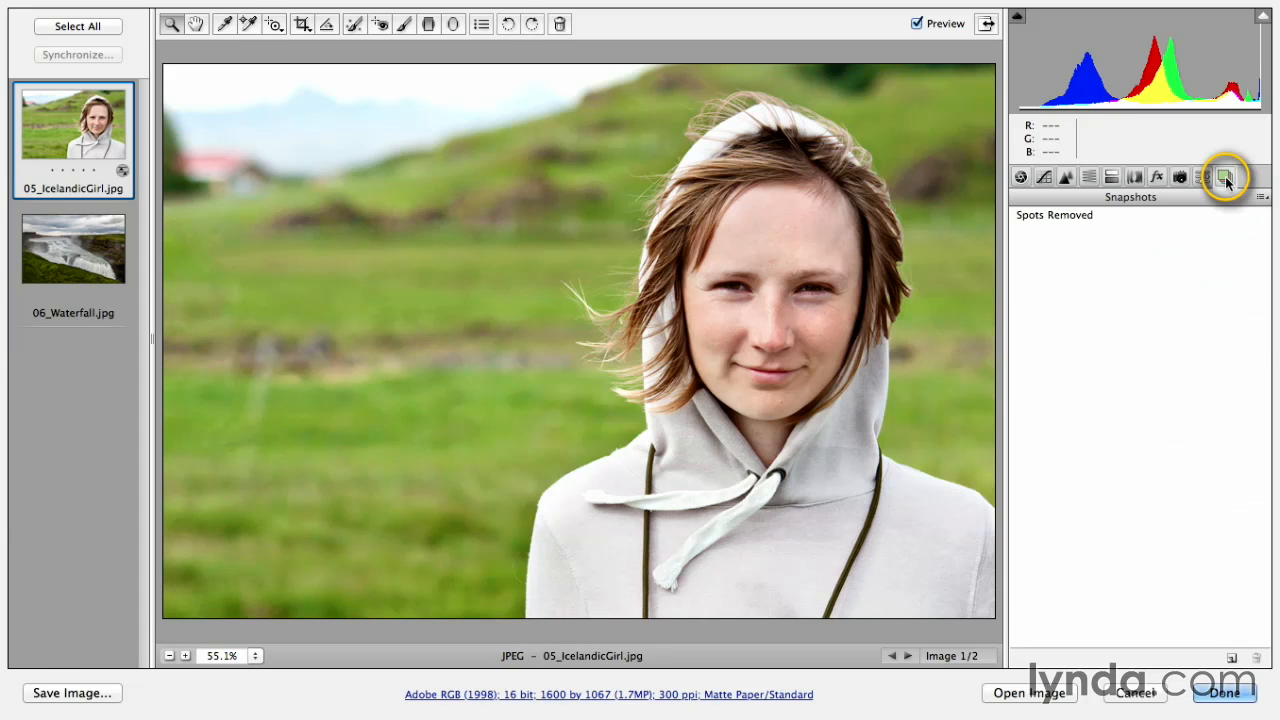
click(1081, 212)
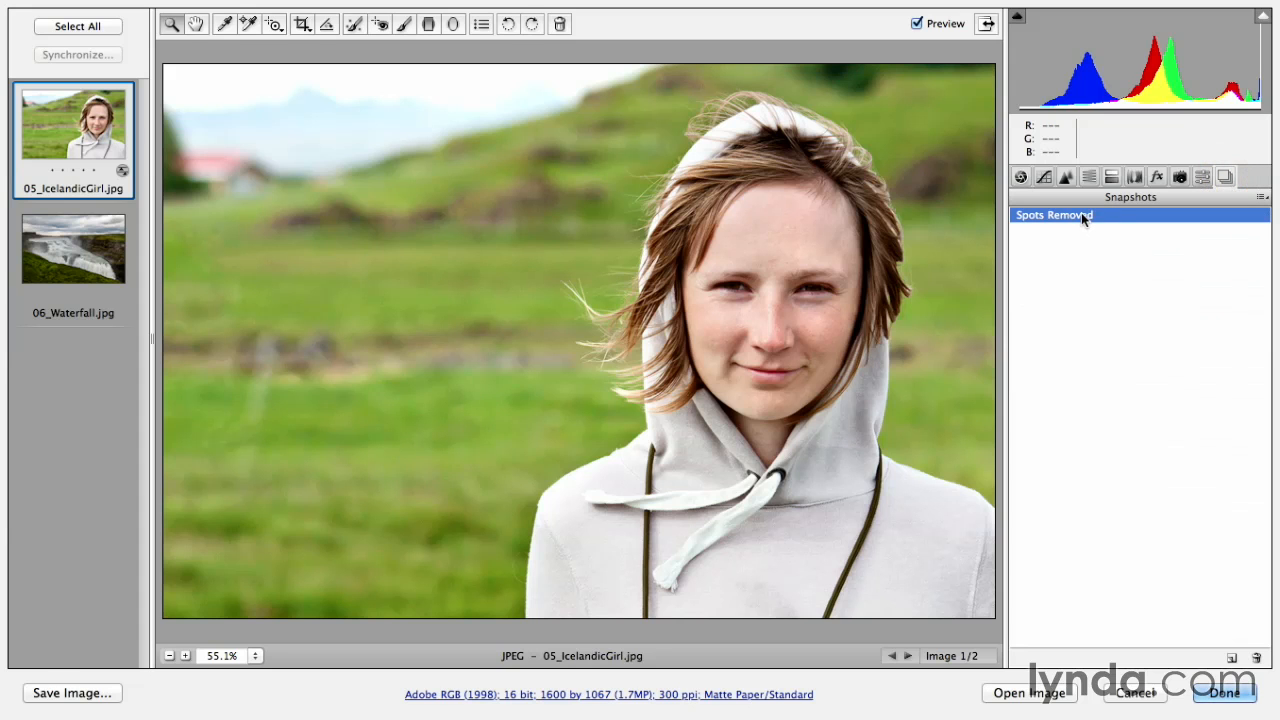
click(1021, 177)
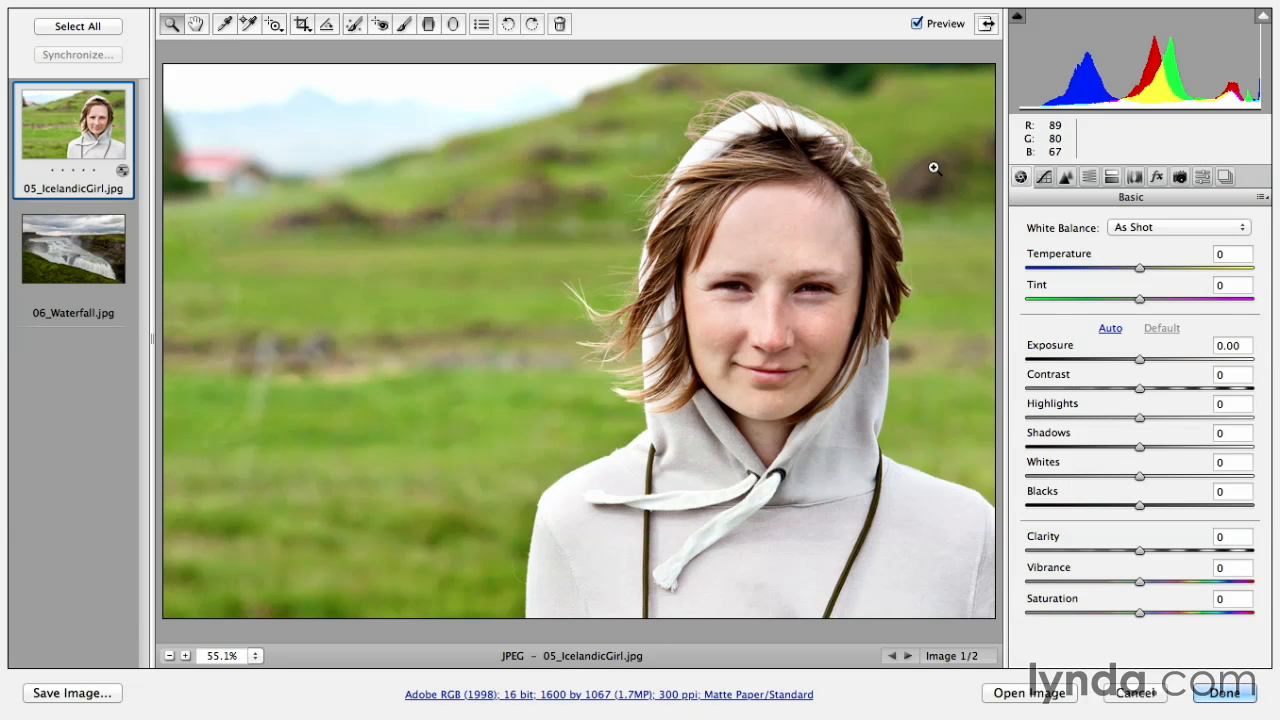
Start a new Adjustment Brush adjustment with the other settings reset to zero and Clarity at -60
key(k)
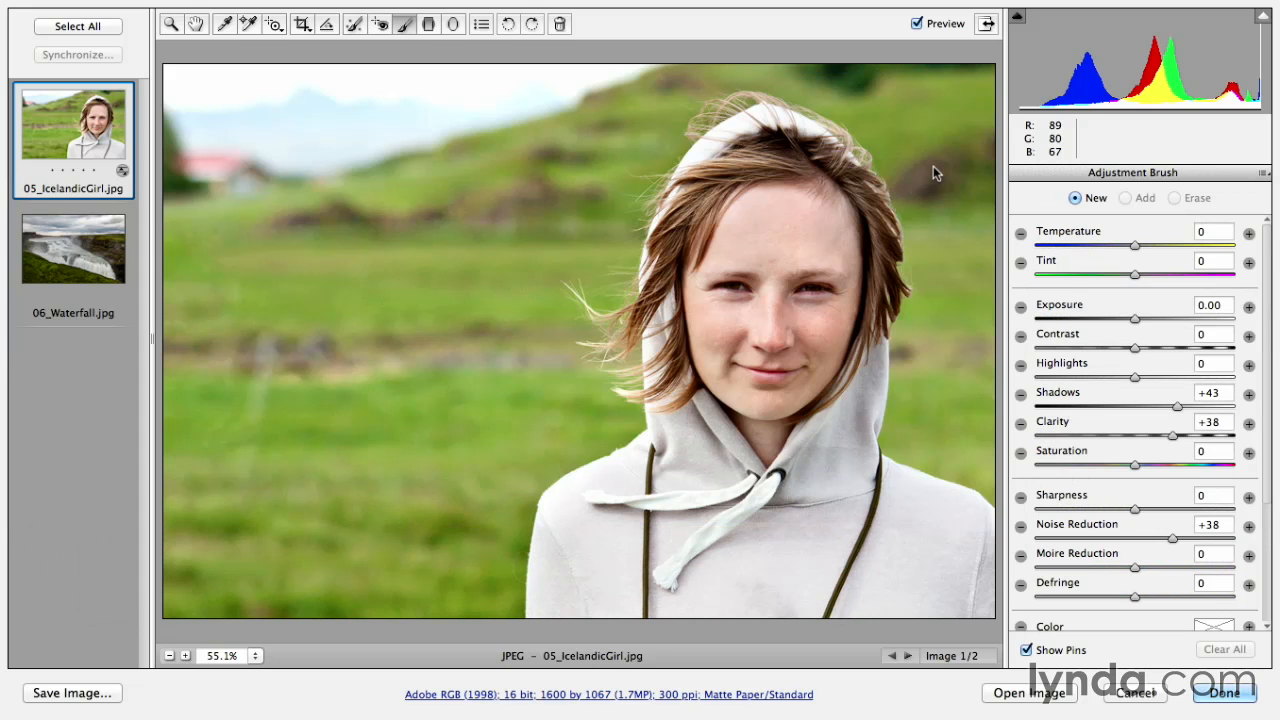
click(1020, 423)
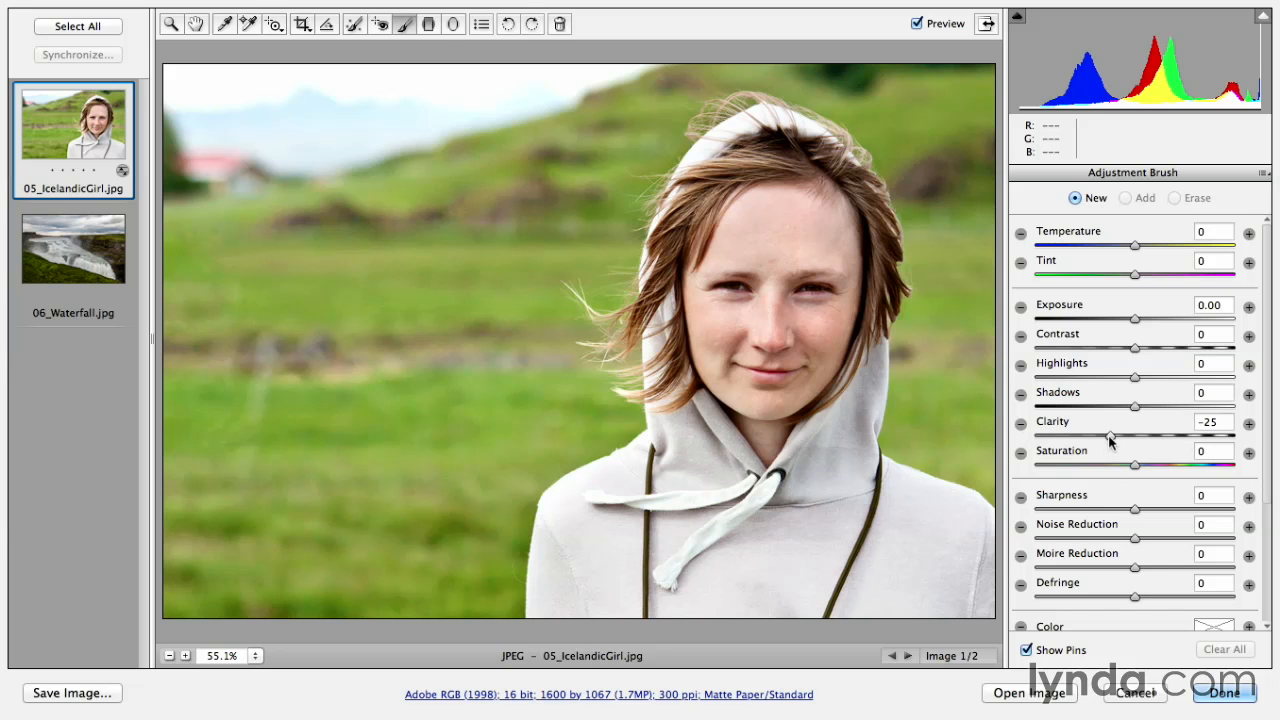
drag(1109, 435, 1071, 442)
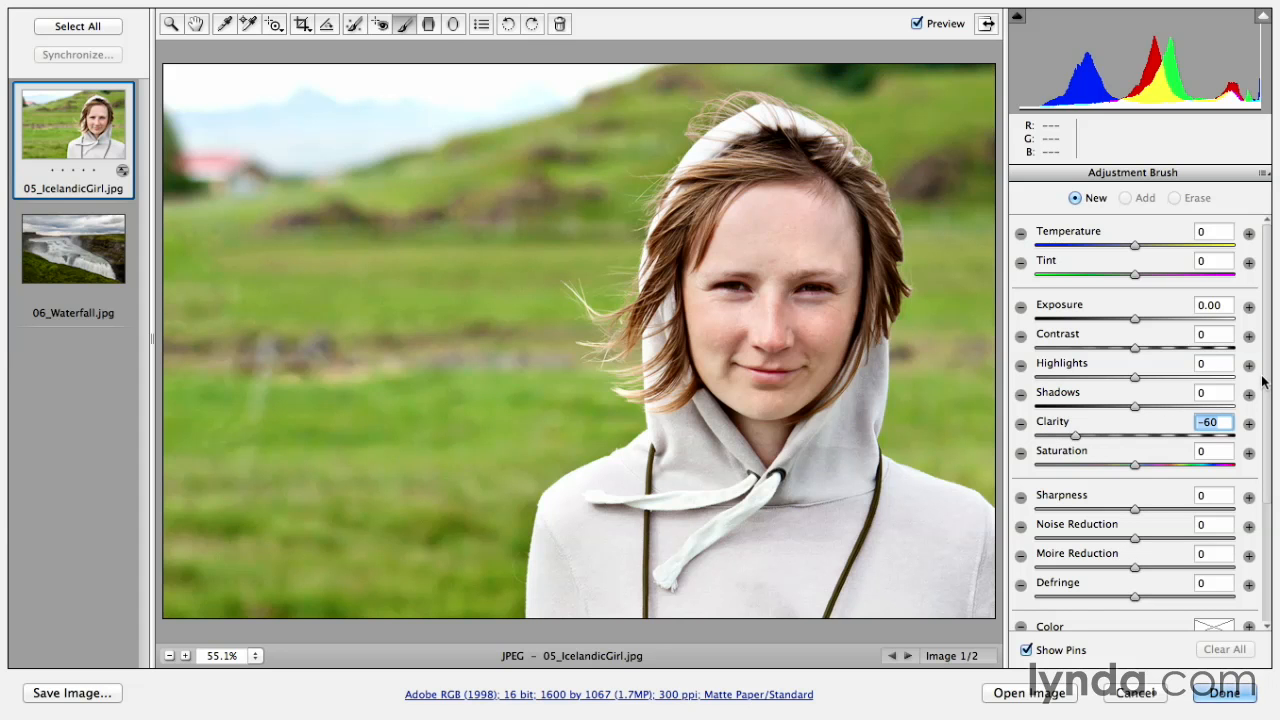
Set the brush Flow to 20 and turn on the mask overlay
scroll(1268, 397, down, 5)
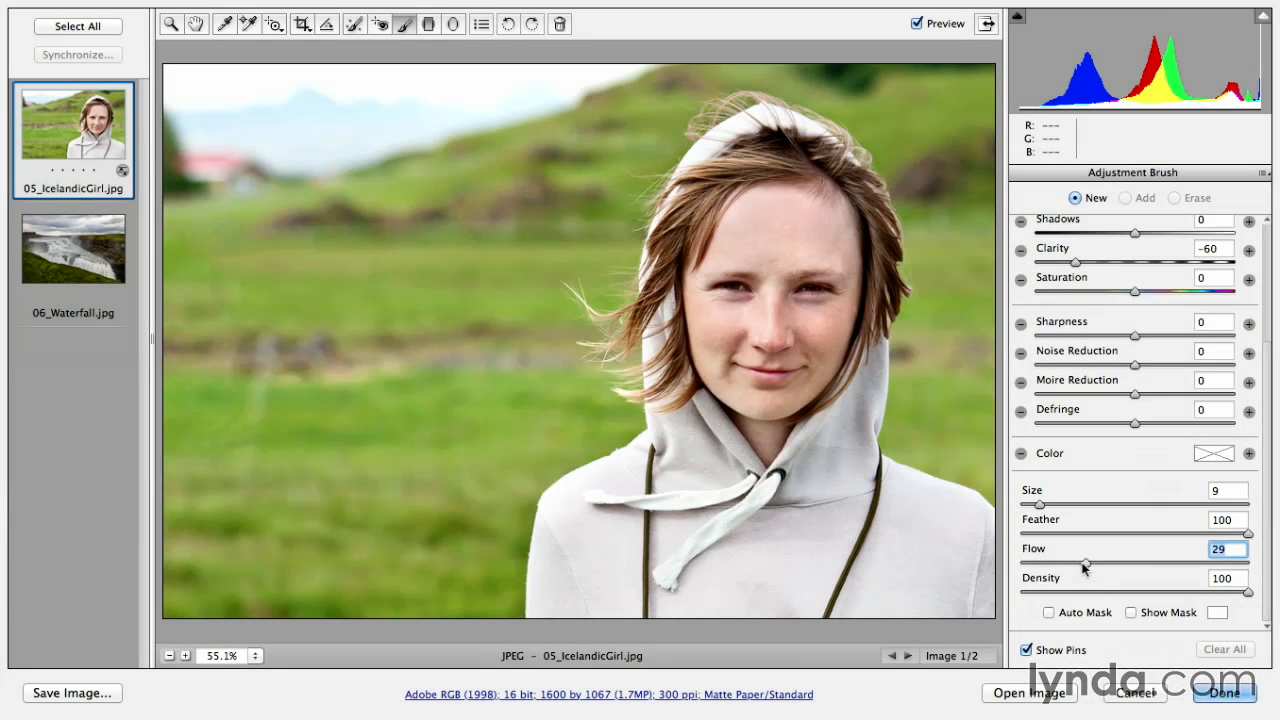
drag(1083, 561, 1066, 568)
click(1132, 613)
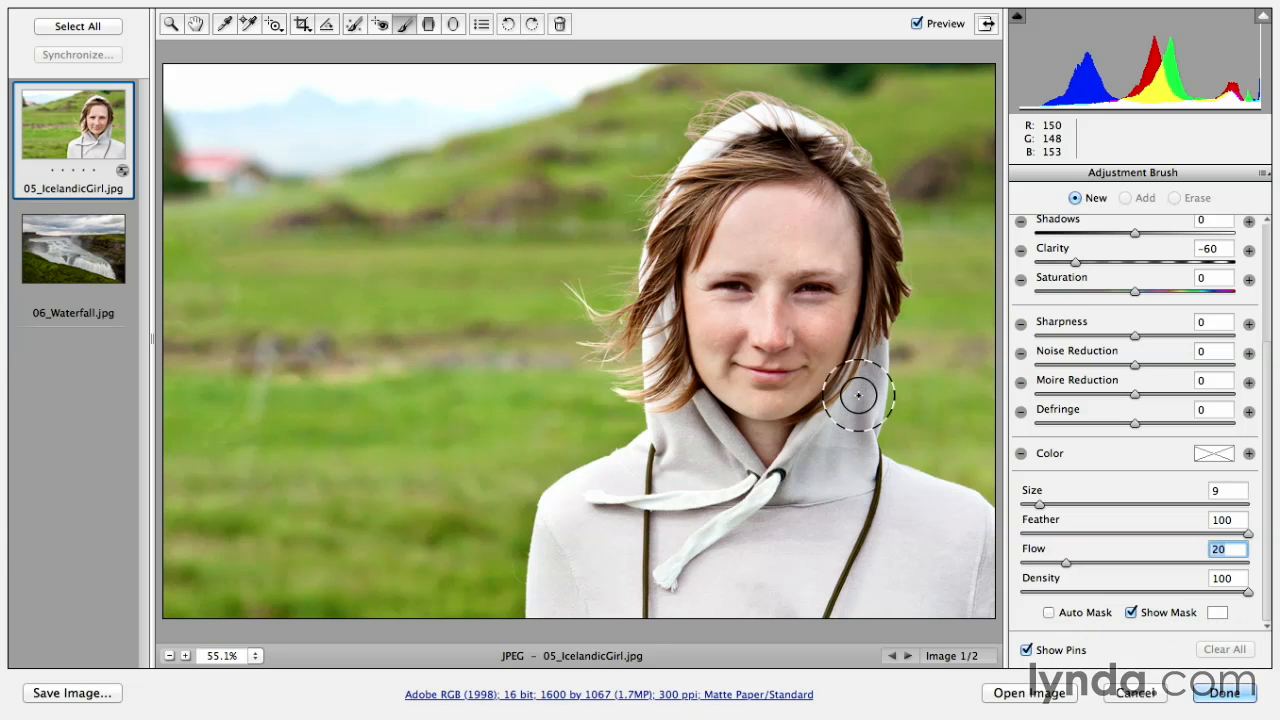
Paint the softening adjustment over the forehead and down across the face with a size 9 brush
key(super+equal)
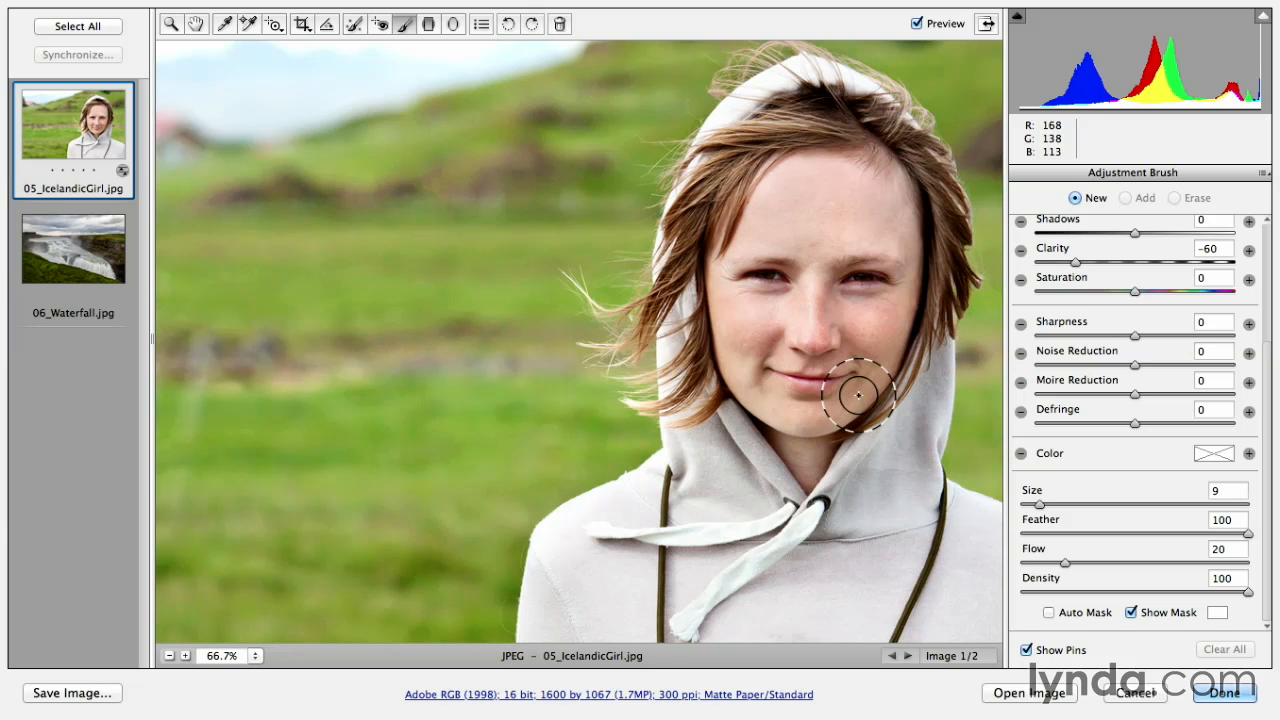
key(space)
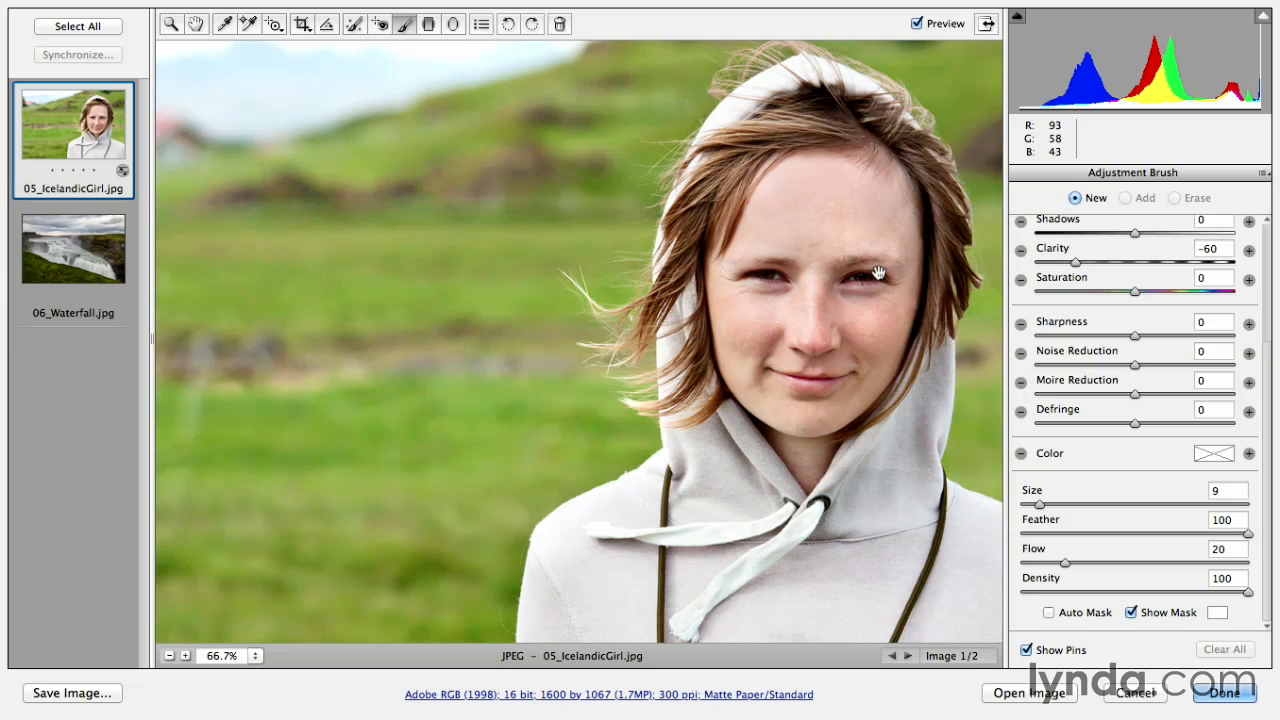
drag(879, 271, 790, 305)
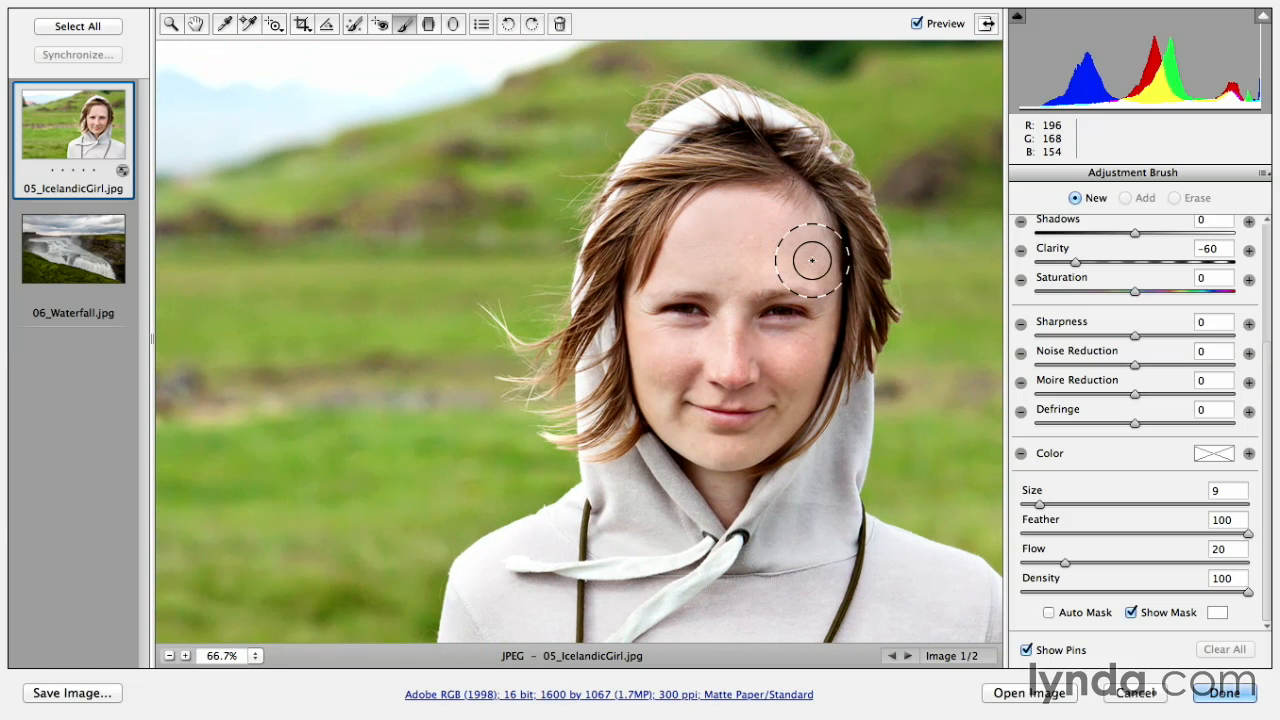
mouse_move(824, 248)
mouse_down()
mouse_move(720, 242)
mouse_move(792, 248)
mouse_move(714, 251)
mouse_move(748, 257)
mouse_move(808, 251)
mouse_move(696, 266)
mouse_up()
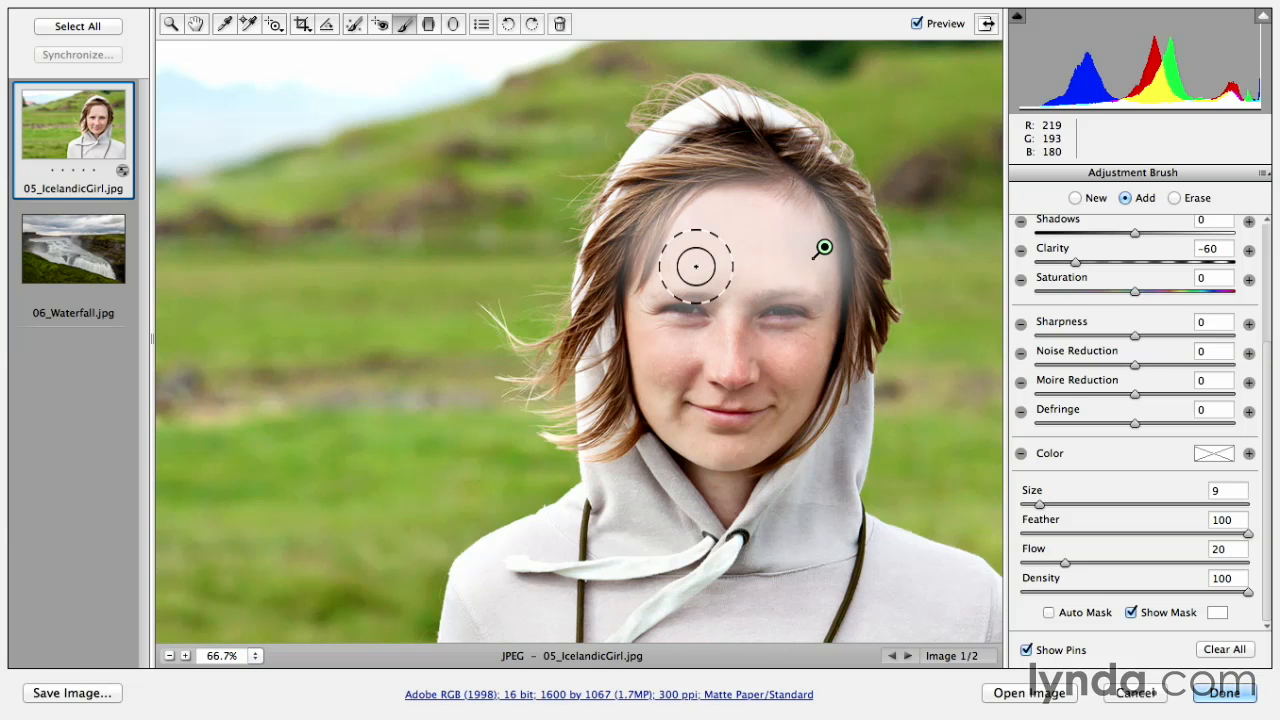
mouse_move(696, 266)
mouse_down()
mouse_move(665, 332)
mouse_move(681, 392)
mouse_move(689, 290)
mouse_move(697, 395)
mouse_move(717, 407)
mouse_move(731, 267)
mouse_move(753, 311)
mouse_move(734, 417)
mouse_move(790, 259)
mouse_move(777, 258)
mouse_move(769, 347)
mouse_move(783, 291)
mouse_move(779, 335)
mouse_move(726, 379)
mouse_up()
Reduce the brush size to 6 and build up the mask over the forehead, cheeks and nose
key(bracketleft)
key(bracketleft)
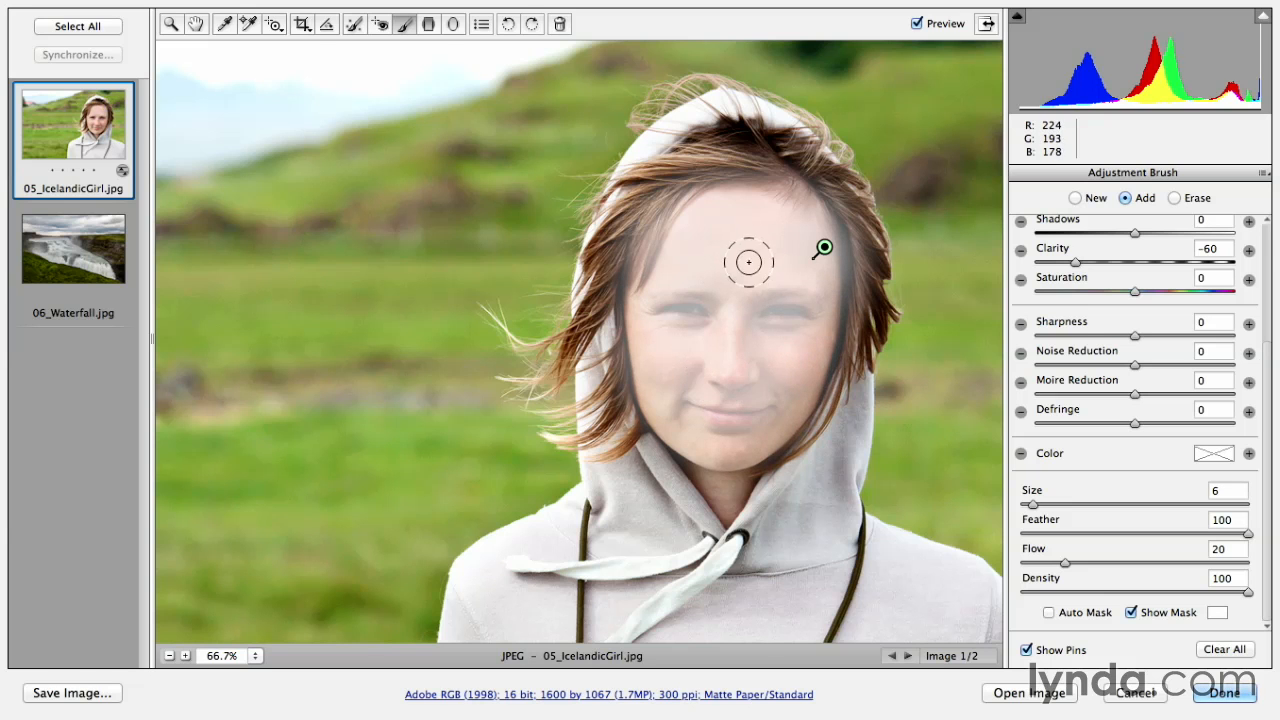
mouse_move(793, 237)
mouse_down()
mouse_move(700, 270)
mouse_move(787, 249)
mouse_move(782, 229)
mouse_move(662, 247)
mouse_move(758, 227)
mouse_move(716, 269)
mouse_up()
mouse_move(650, 296)
mouse_down()
mouse_move(649, 340)
mouse_move(678, 405)
mouse_up()
mouse_move(678, 405)
mouse_down()
mouse_move(728, 497)
mouse_move(780, 428)
mouse_move(711, 446)
mouse_move(740, 446)
mouse_move(797, 397)
mouse_move(810, 368)
mouse_move(788, 408)
mouse_move(824, 289)
mouse_move(813, 332)
mouse_move(806, 258)
mouse_move(789, 238)
mouse_move(729, 310)
mouse_move(736, 330)
mouse_move(746, 276)
mouse_up()
mouse_move(725, 346)
mouse_down()
mouse_move(792, 345)
mouse_move(757, 389)
mouse_move(679, 375)
mouse_up()
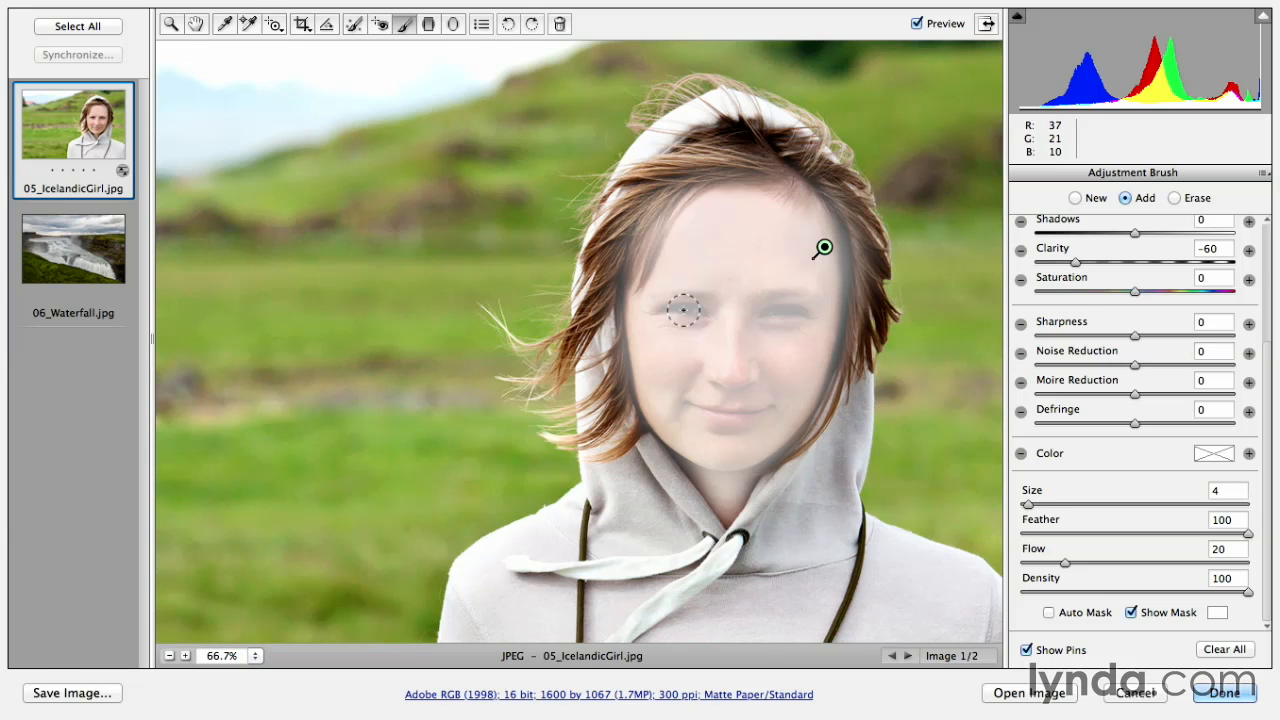
Configure the mask eraser brush with size 2 and Feather 10
key(alt)
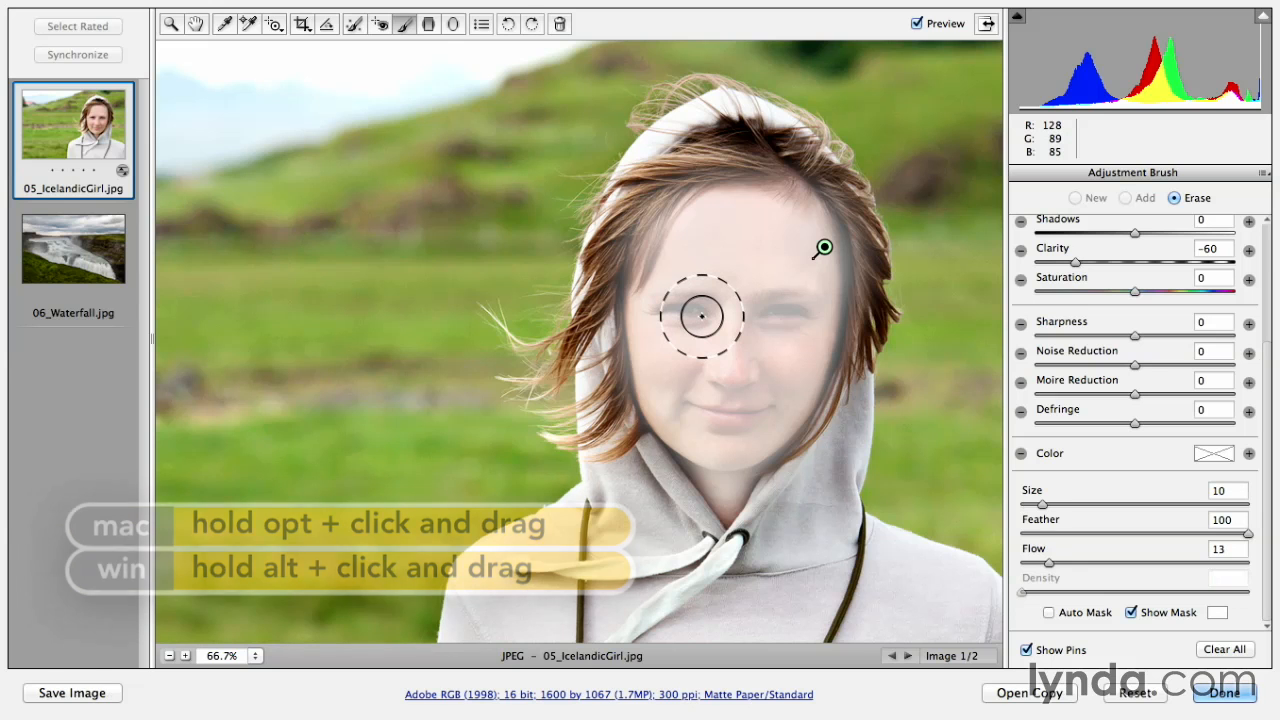
key(bracketleft)
key(bracketleft)
key(bracketleft)
key(bracketleft)
key(bracketleft)
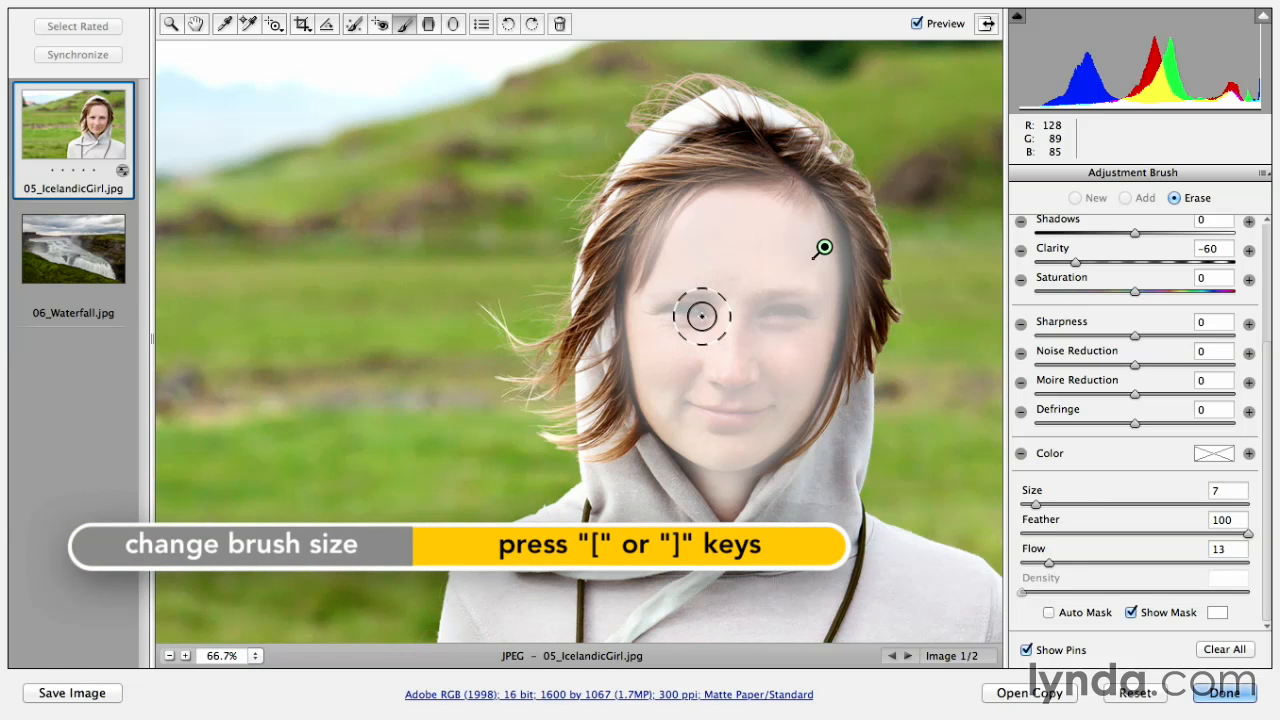
key(bracketleft)
key(bracketleft)
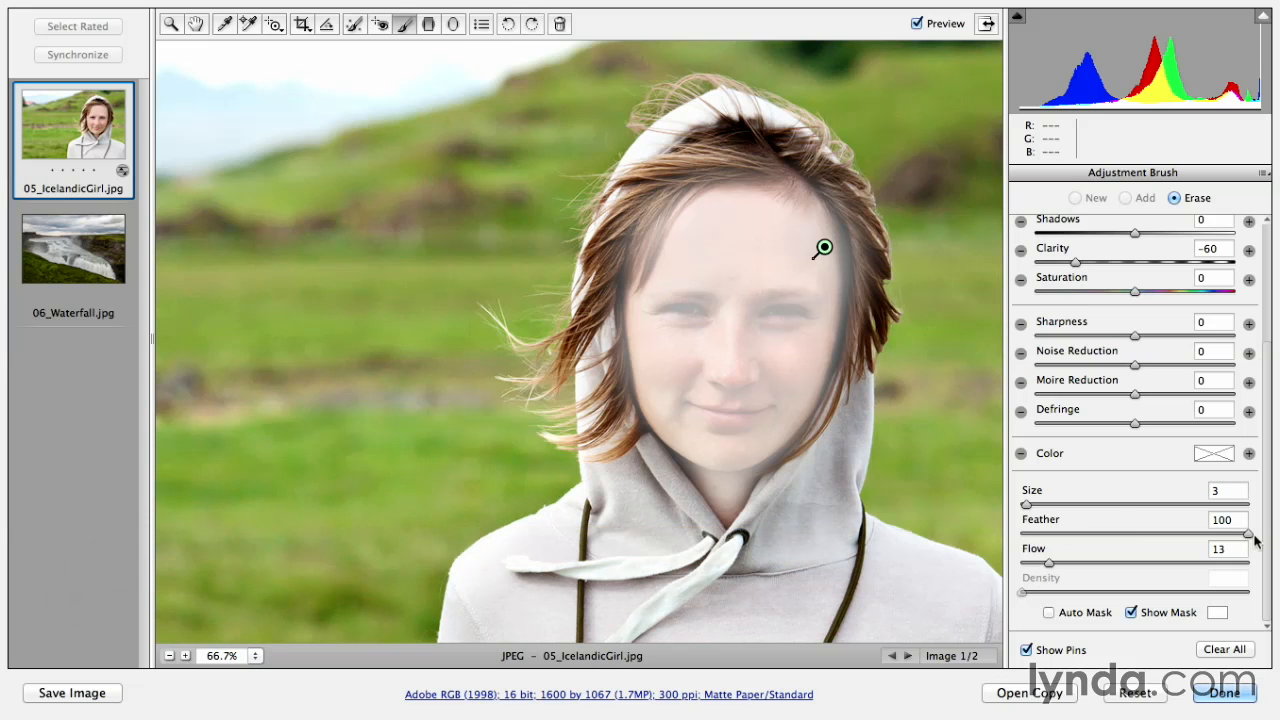
drag(1249, 537, 1045, 537)
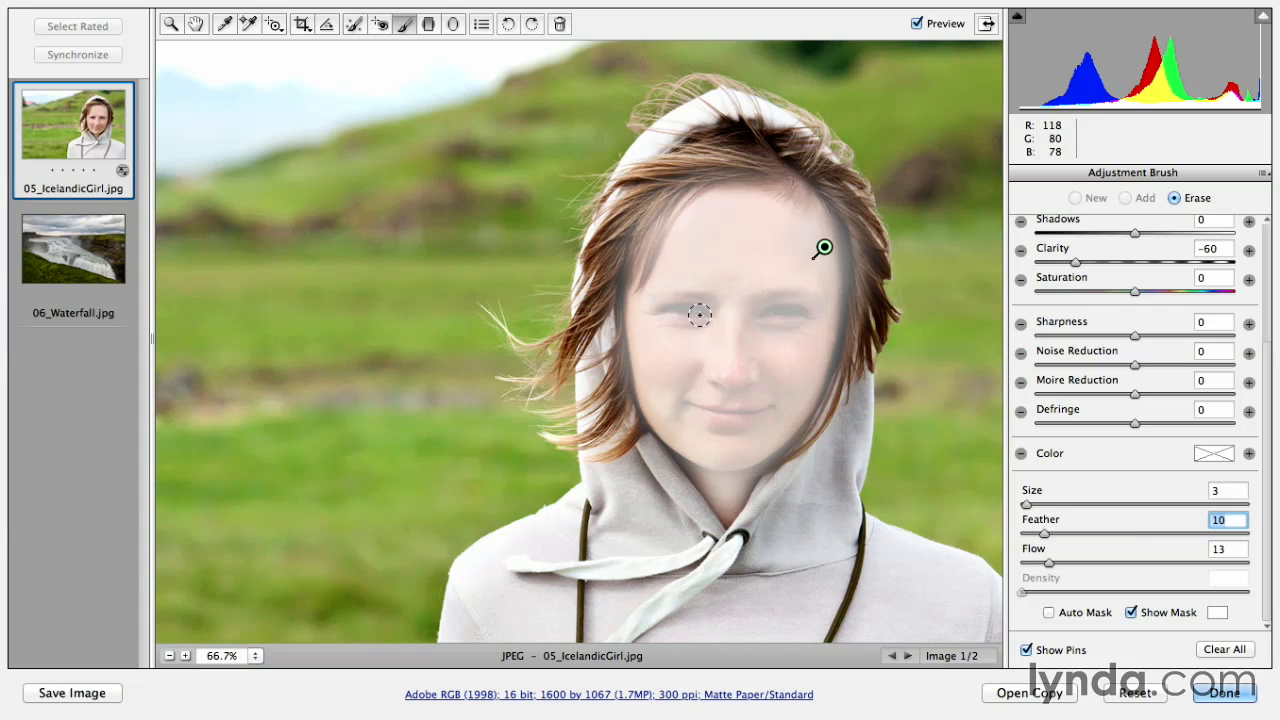
key(bracketleft)
key(alt)
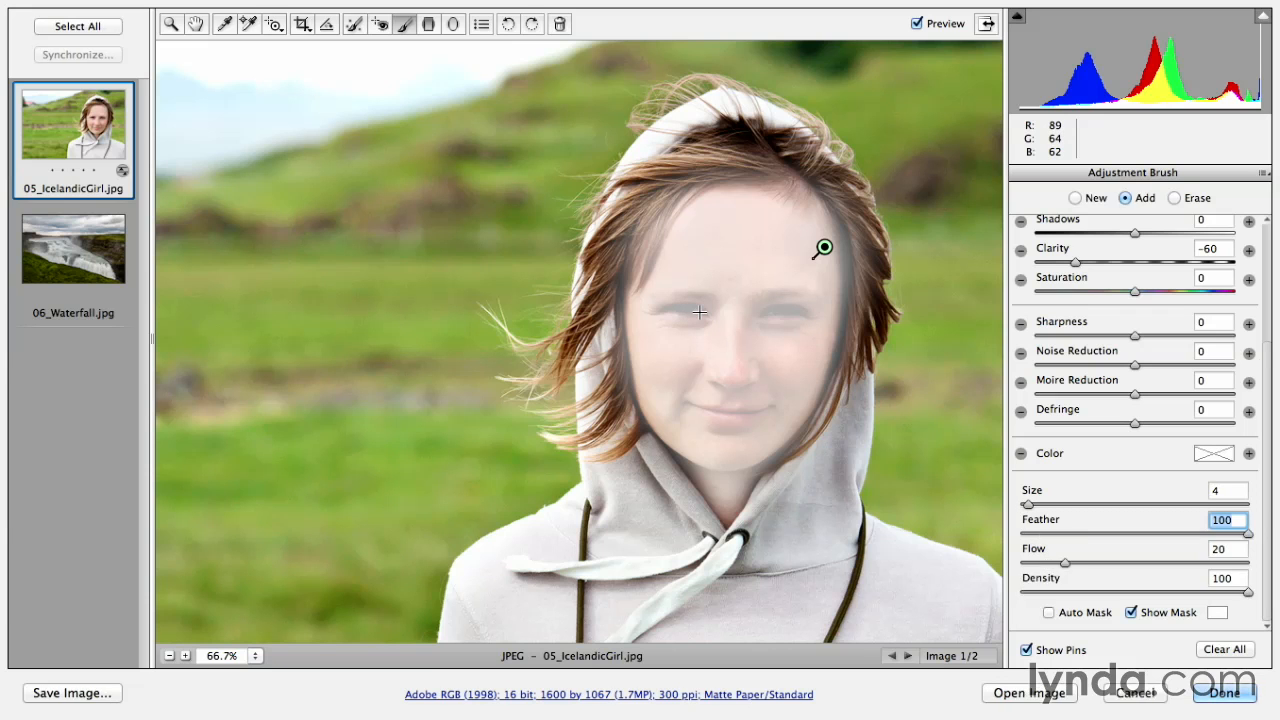
Try to erase the mask over one eye using the temporary eraser, and undo the stroke
click(700, 313)
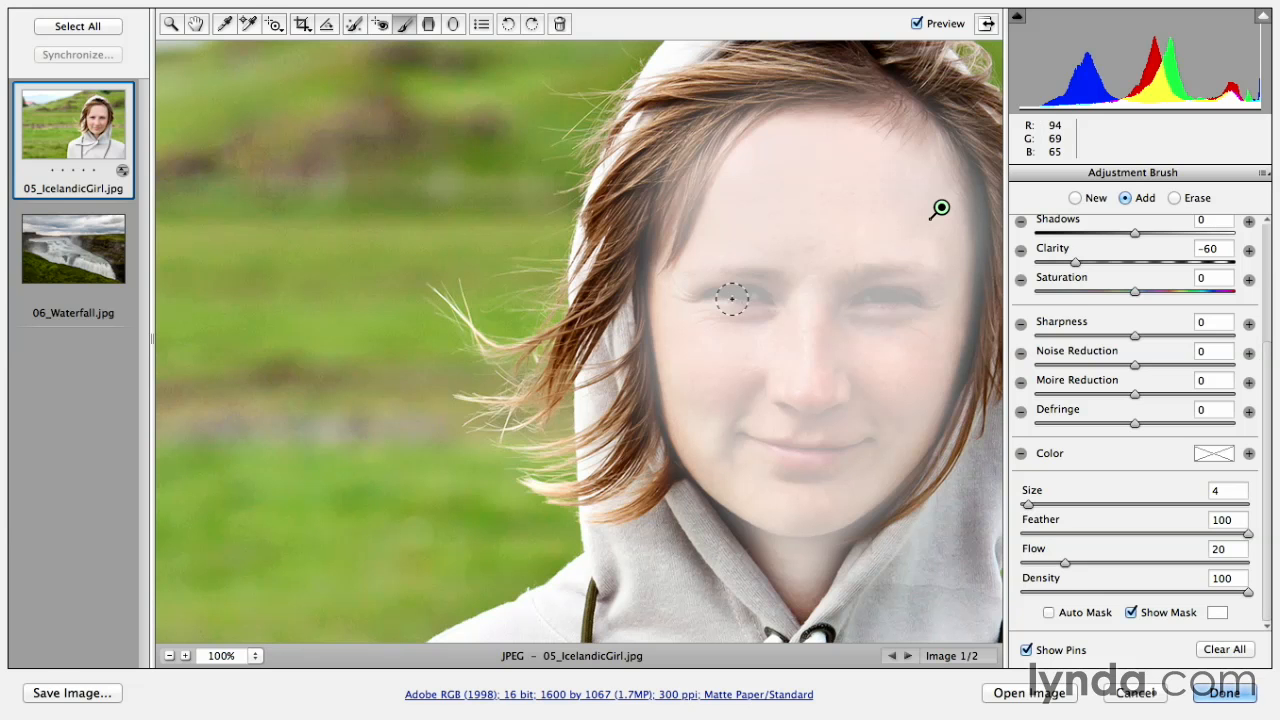
key(alt)
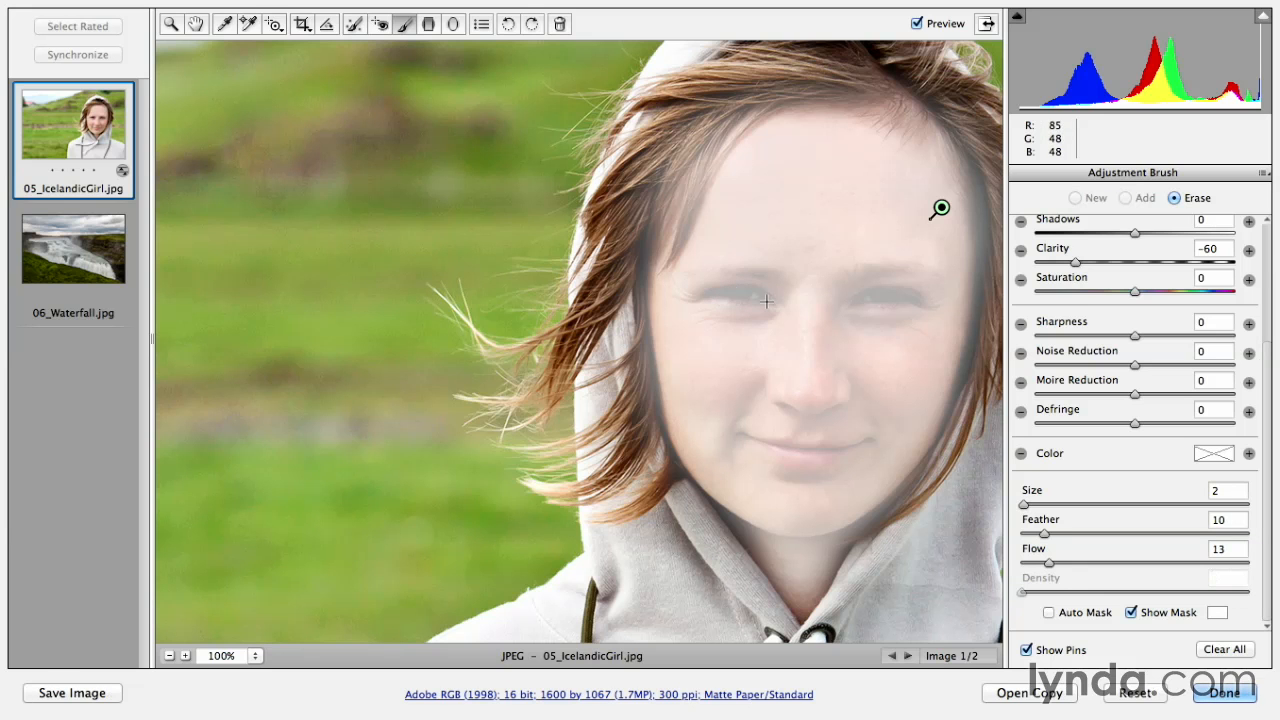
mouse_move(770, 303)
mouse_down()
mouse_move(692, 294)
mouse_move(764, 297)
mouse_move(716, 298)
mouse_up()
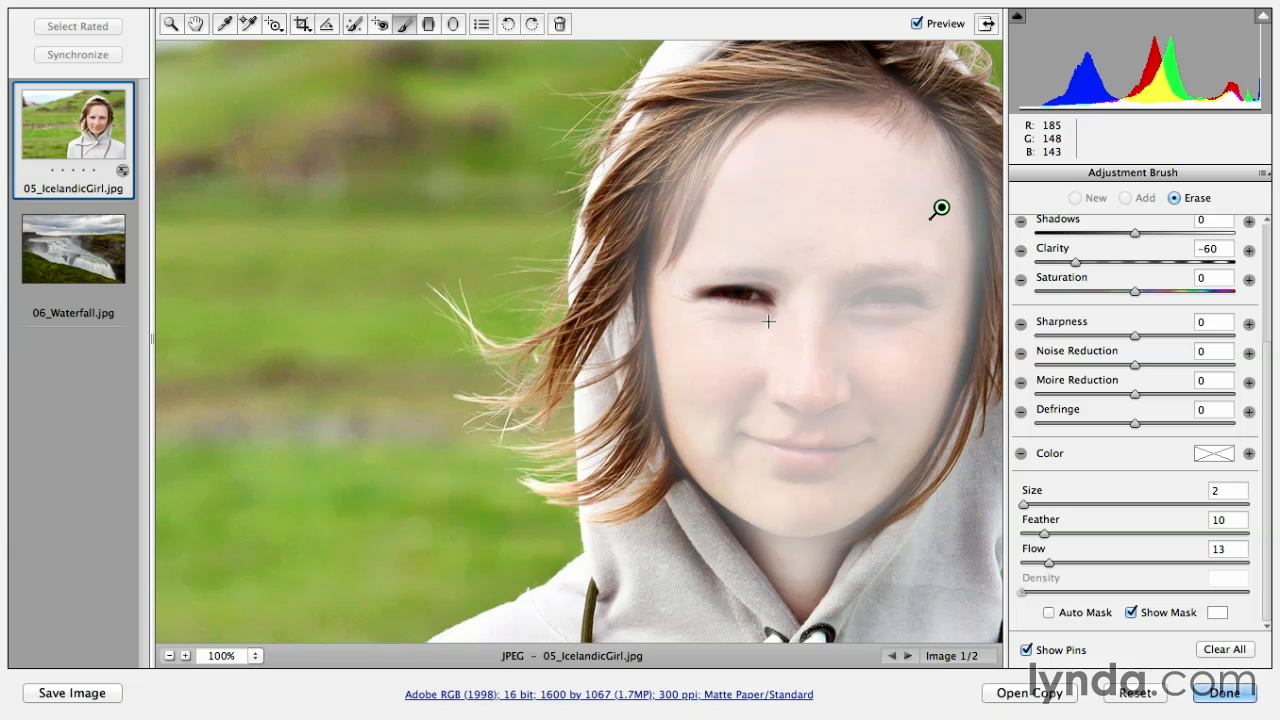
key(alt)
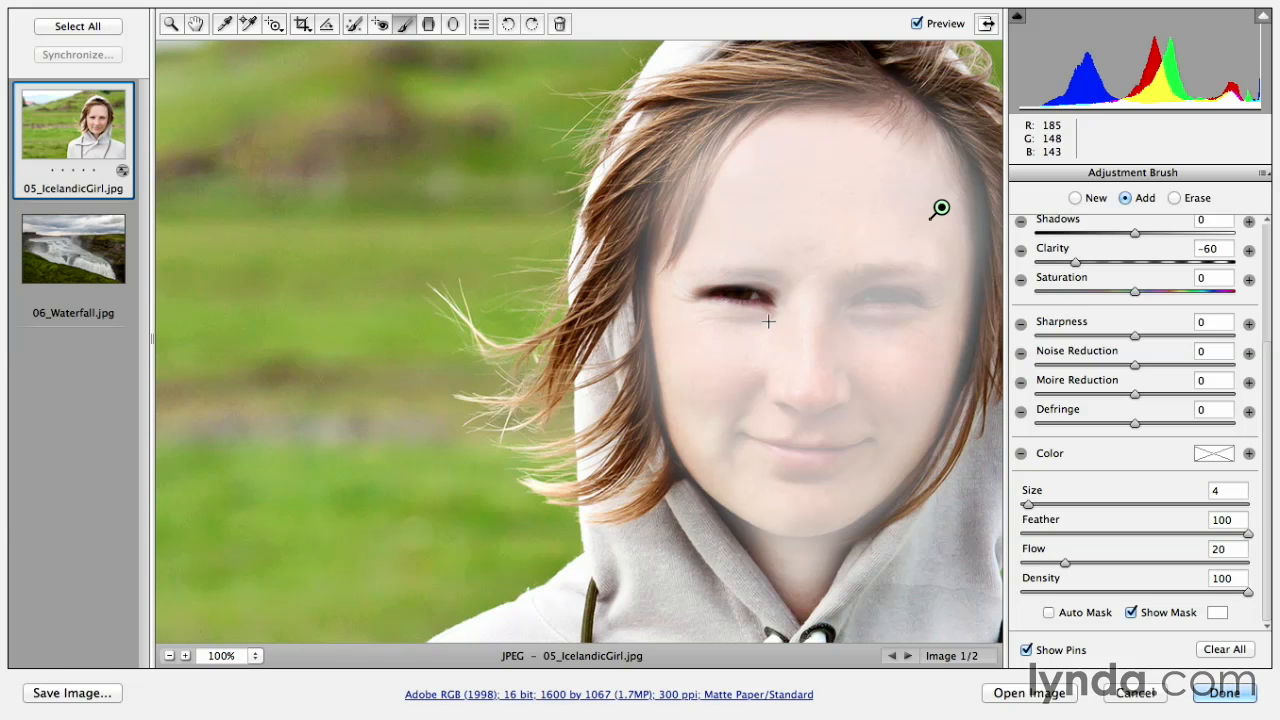
key(super+z)
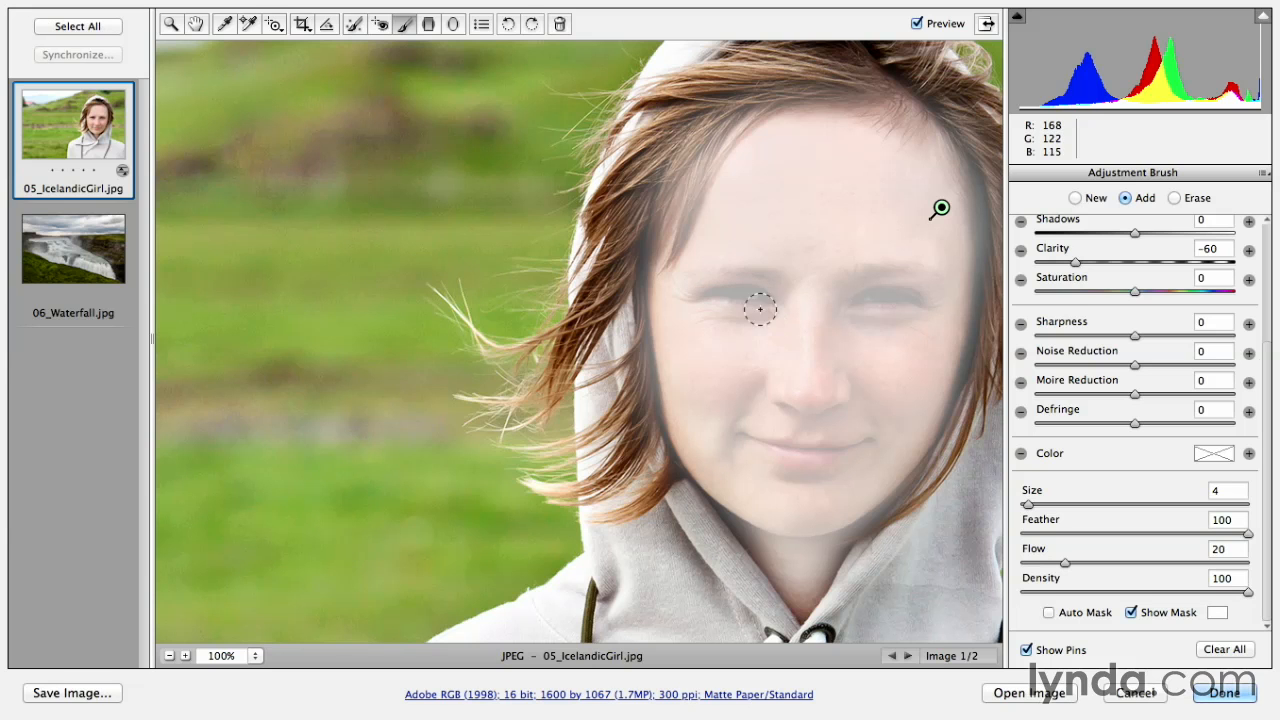
Switch the brush to Erase mode and remove the mask from both eyes and eyebrows
key(alt)
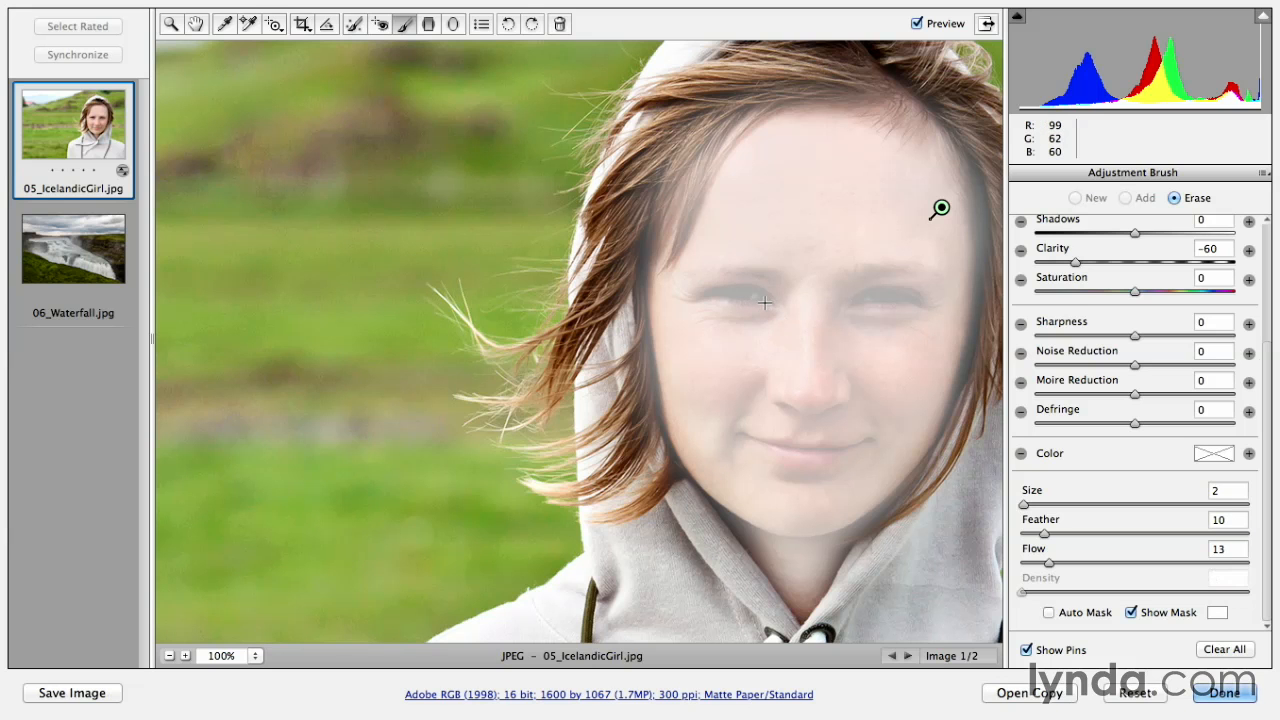
click(1175, 199)
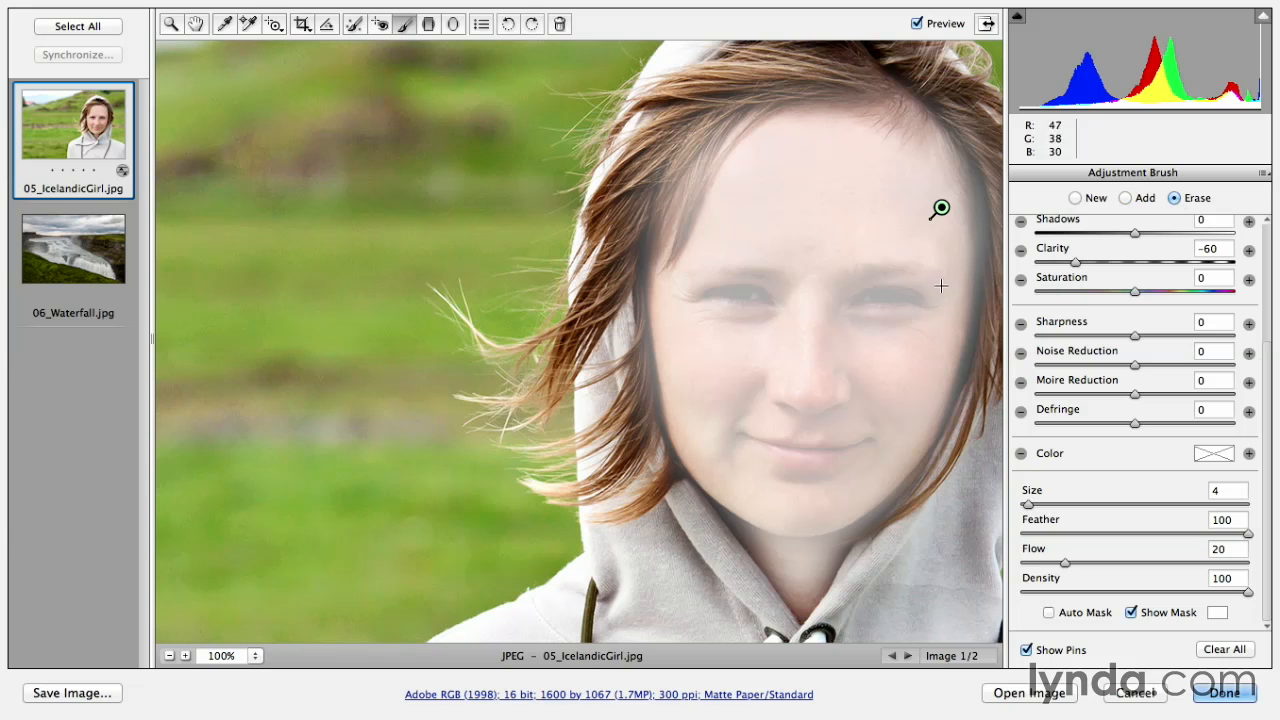
mouse_move(770, 304)
mouse_down()
mouse_move(700, 296)
mouse_move(764, 298)
mouse_move(717, 293)
mouse_up()
mouse_move(702, 299)
mouse_down()
mouse_move(765, 305)
mouse_move(773, 276)
mouse_move(695, 276)
mouse_up()
mouse_move(781, 276)
mouse_down()
mouse_move(700, 280)
mouse_move(777, 282)
mouse_move(720, 268)
mouse_up()
drag(848, 277, 942, 276)
drag(850, 276, 942, 274)
mouse_move(857, 280)
mouse_down()
mouse_move(919, 276)
mouse_move(939, 302)
mouse_move(856, 308)
mouse_move(926, 302)
mouse_move(867, 295)
mouse_move(852, 311)
mouse_move(895, 293)
mouse_move(932, 307)
mouse_move(897, 291)
mouse_move(855, 303)
mouse_move(909, 304)
mouse_move(870, 305)
mouse_up()
Erase the mask over the lips, raising the eraser's Feather to 32 for softer edges
mouse_move(750, 438)
mouse_down()
mouse_move(813, 460)
mouse_move(870, 440)
mouse_move(802, 452)
mouse_move(830, 450)
mouse_move(756, 440)
mouse_up()
mouse_move(768, 450)
mouse_down()
mouse_move(854, 453)
mouse_move(772, 452)
mouse_up()
drag(1046, 531, 1093, 533)
drag(853, 449, 764, 441)
drag(764, 441, 855, 457)
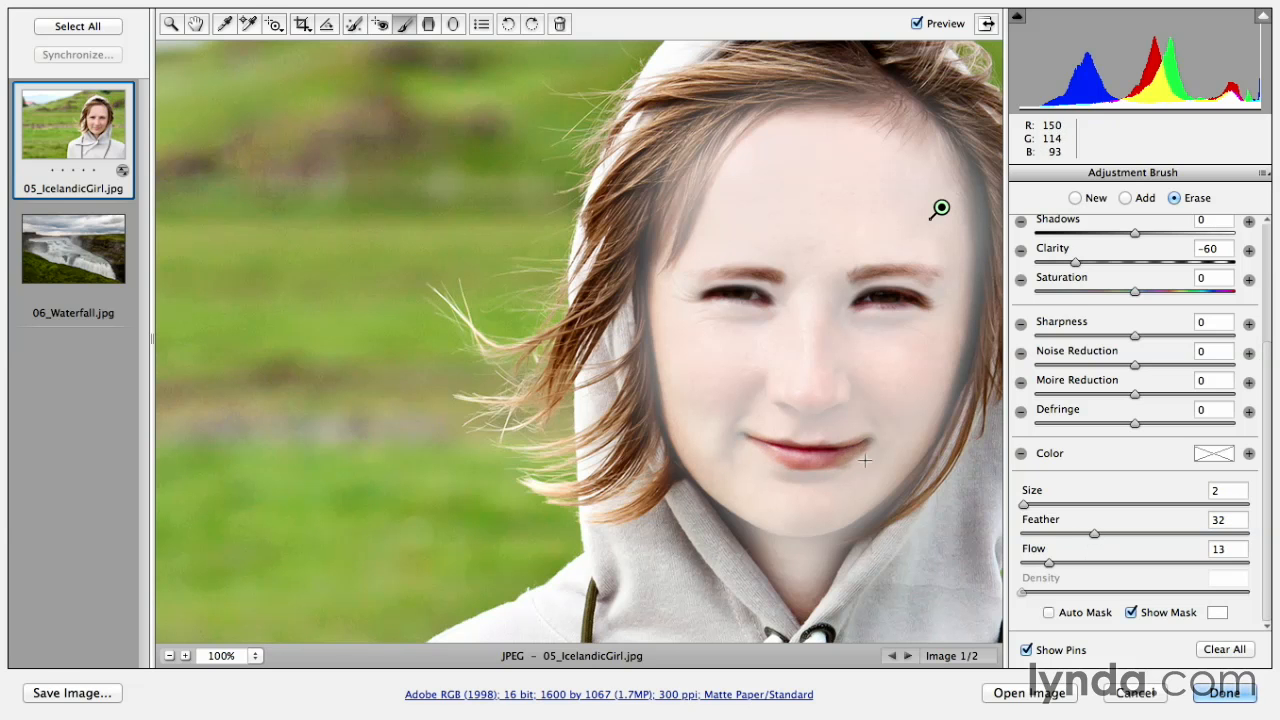
Switch the brush back to Add, repaint the skin around the corner of the mouth, and hide the mask overlay
click(1129, 197)
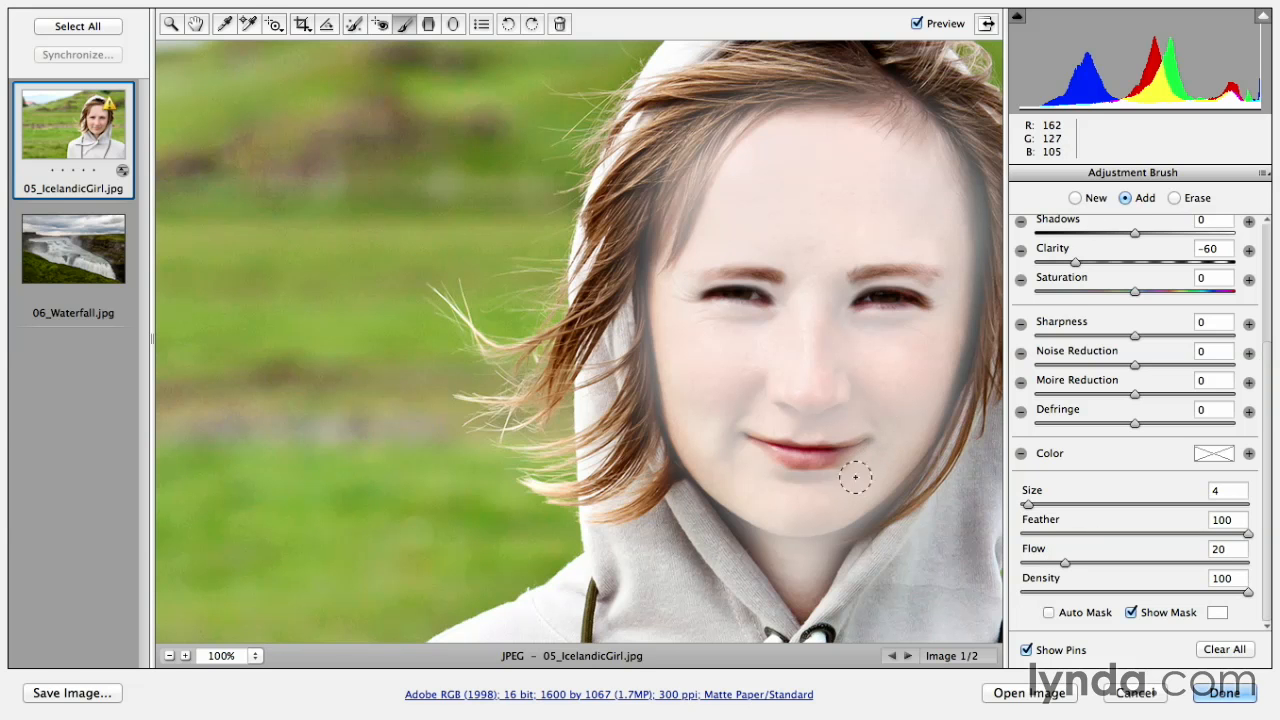
drag(880, 429, 888, 429)
mouse_move(888, 429)
mouse_down()
mouse_move(863, 429)
mouse_move(885, 430)
mouse_move(849, 485)
mouse_up()
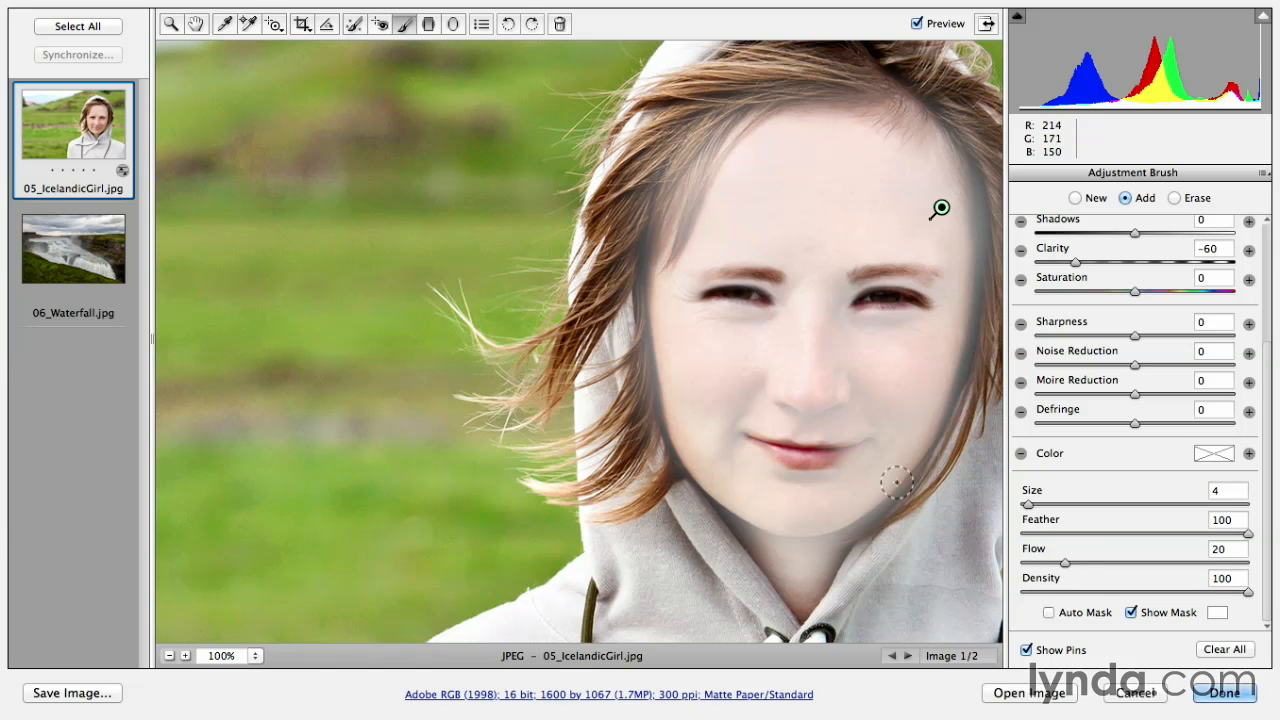
click(1132, 613)
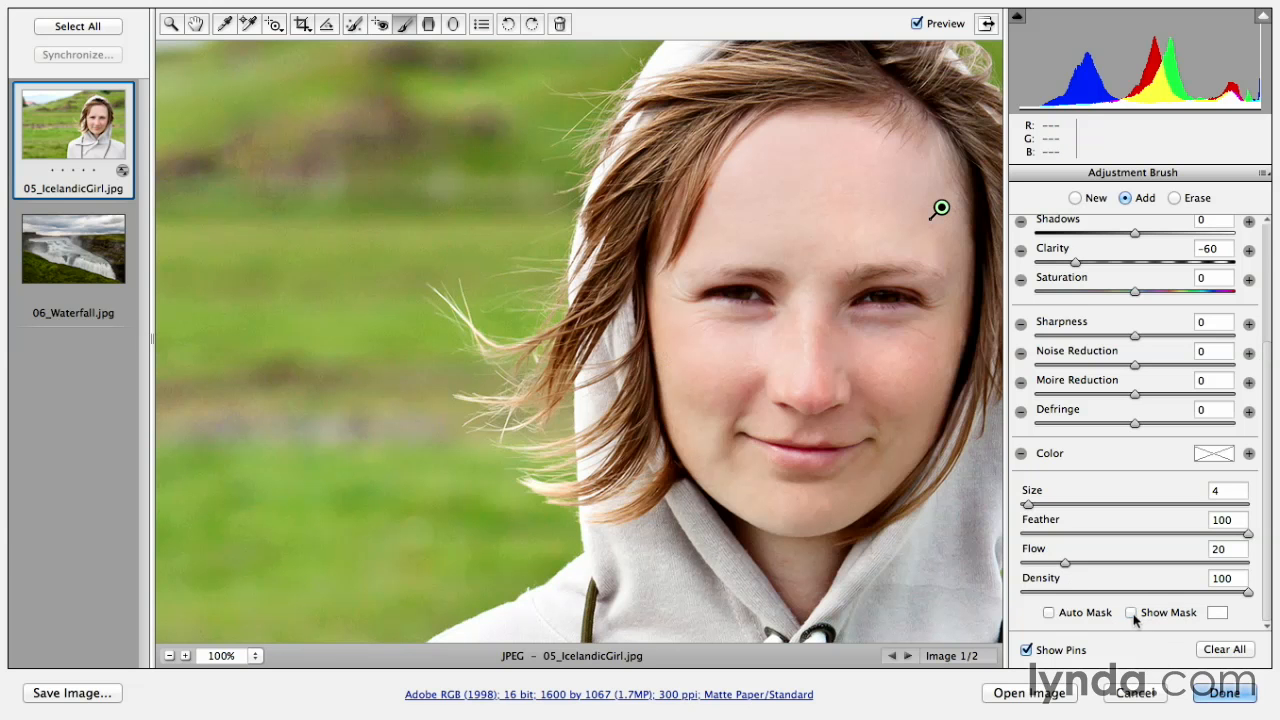
Inspect the face at 200% and toggle the preview to compare the skin before and after softening
key(ctrl+plus)
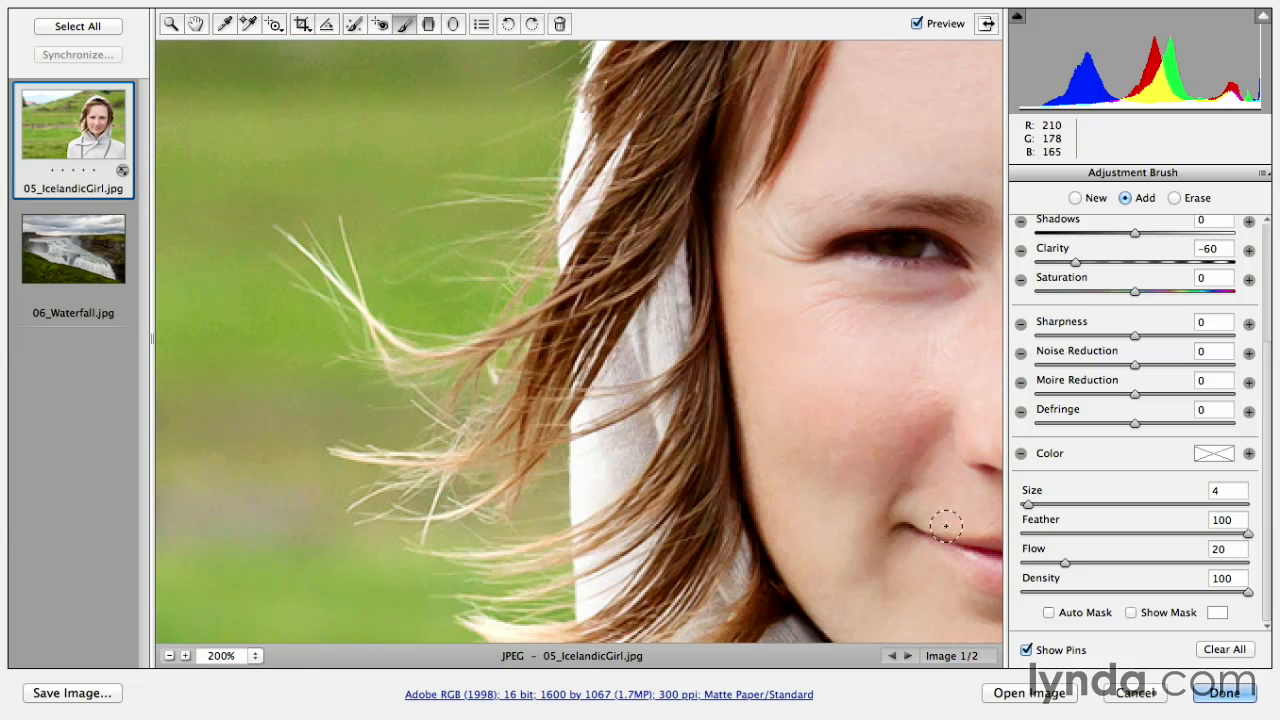
drag(900, 400, 418, 391)
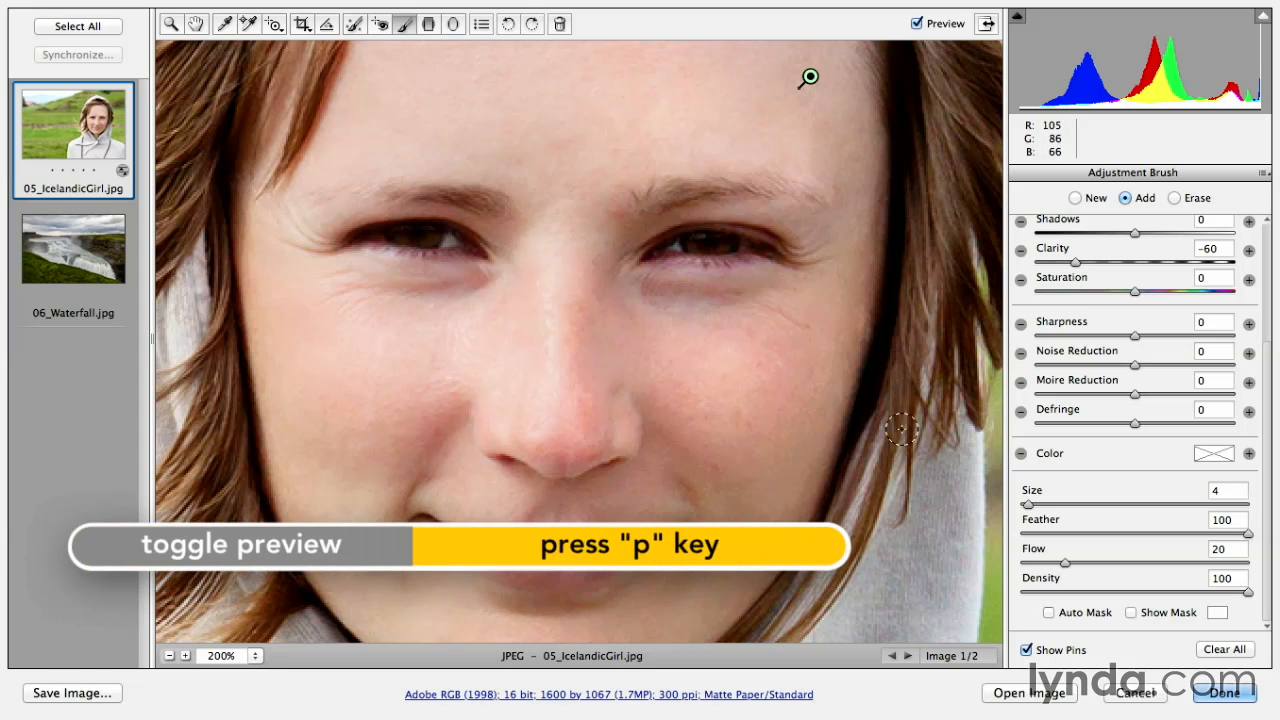
key(p)
key(p)
key(p)
key(p)
key(p)
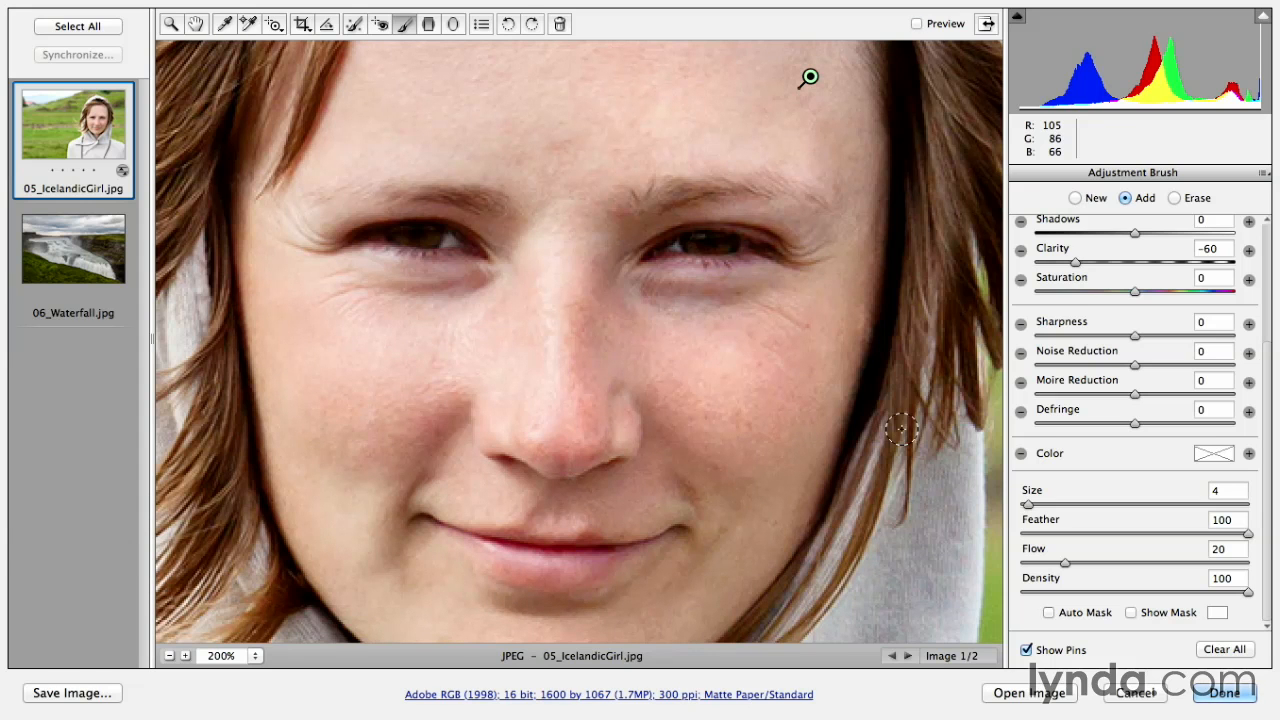
key(p)
key(p)
key(p)
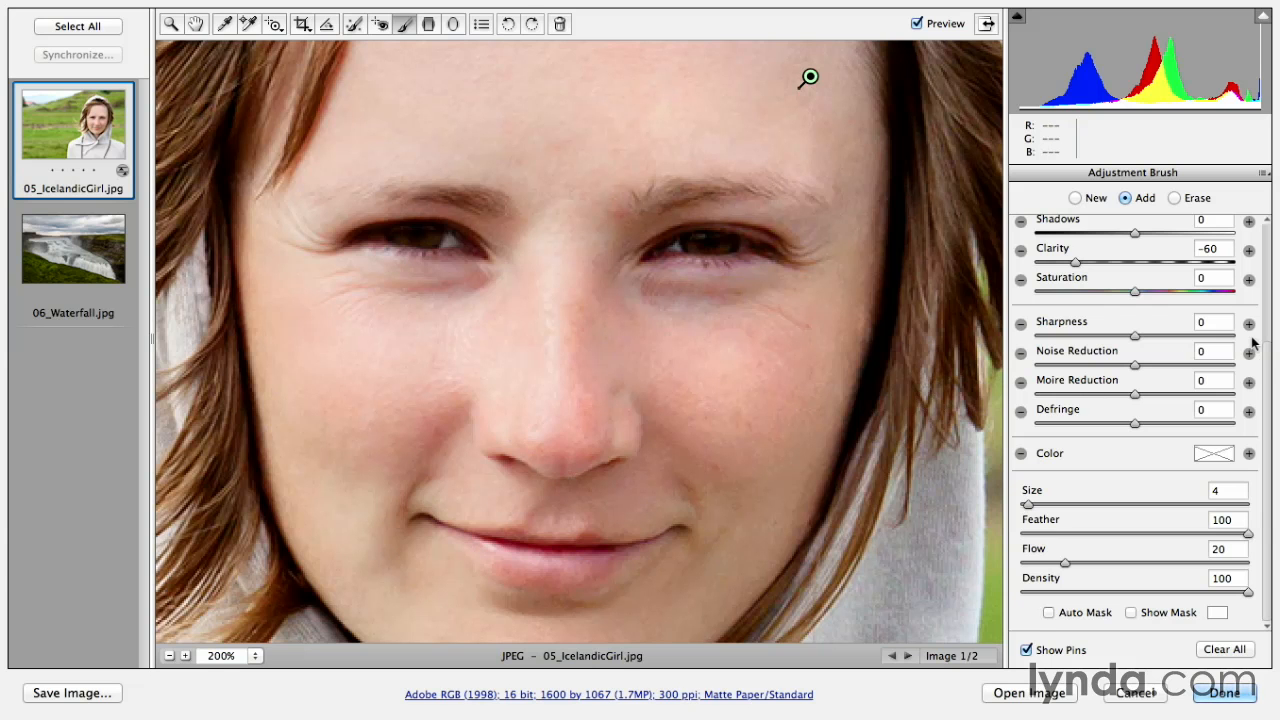
Lower the skin adjustment's Clarity to -70 and start a new brush adjustment with Clarity +43
scroll(1267, 358, up, 3)
mouse_move(1077, 340)
mouse_down()
mouse_move(1215, 343)
mouse_move(1068, 356)
mouse_up()
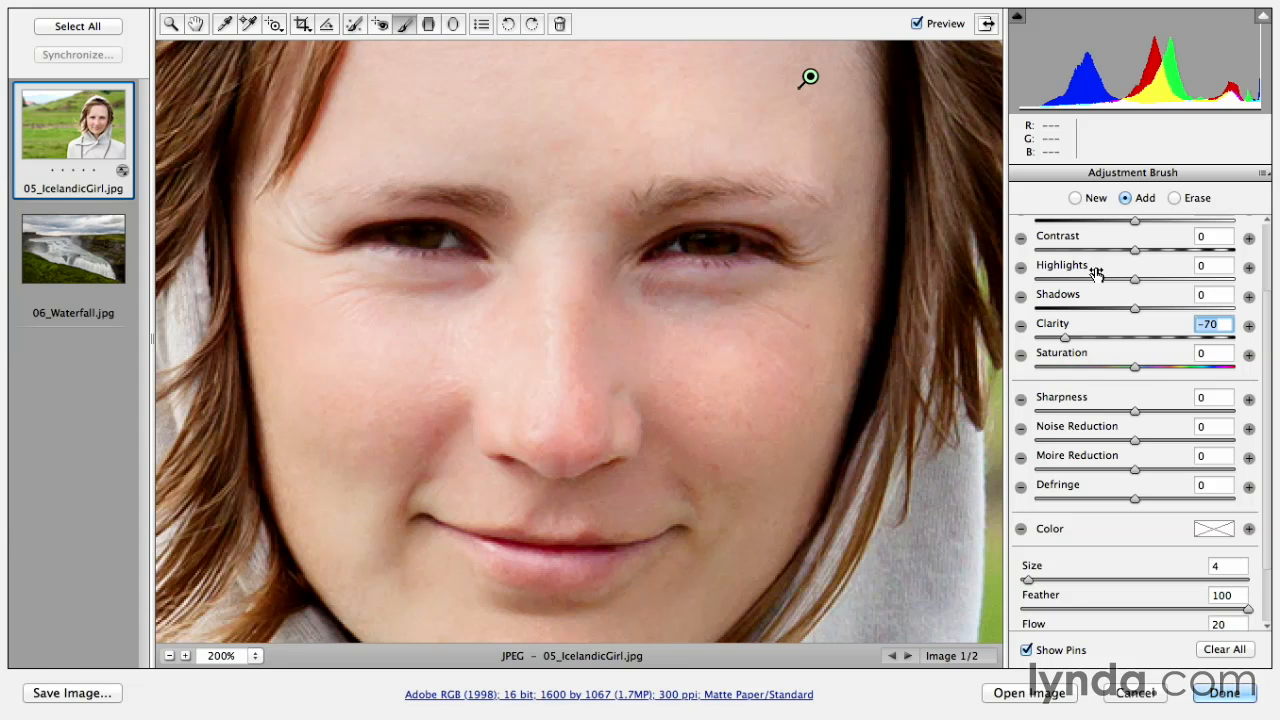
click(1075, 199)
drag(1072, 345, 1176, 349)
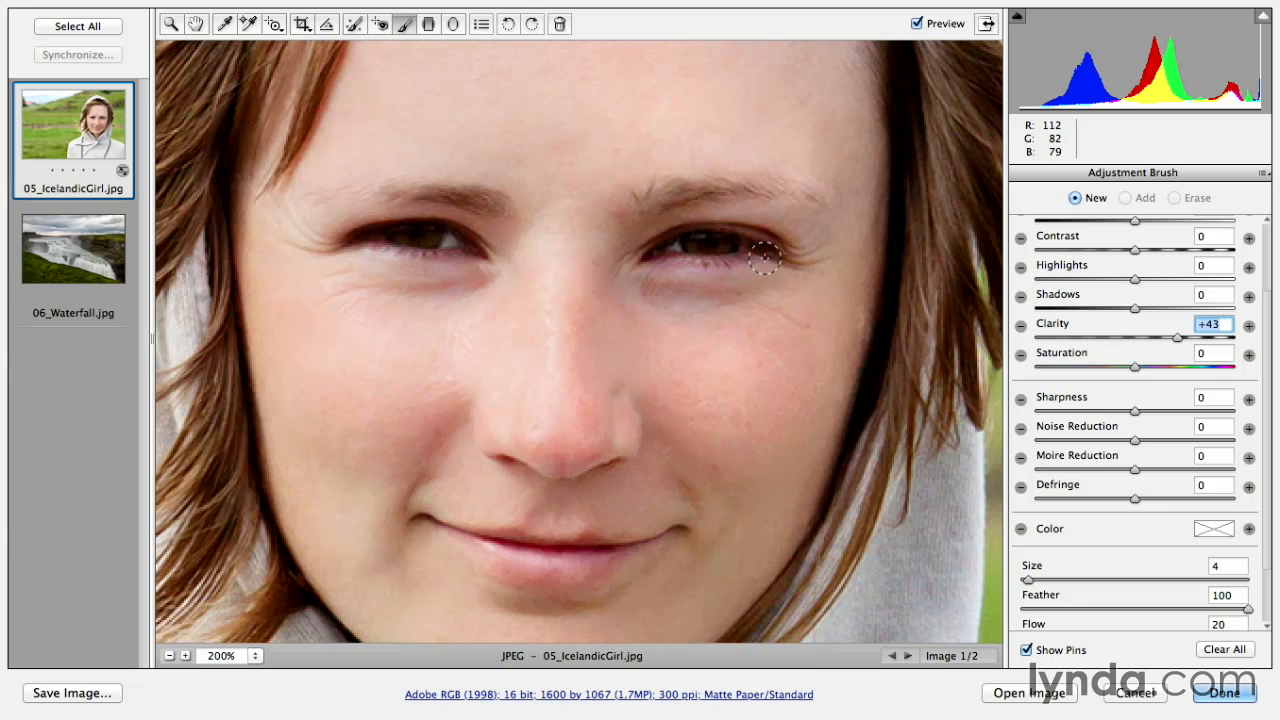
Paint the new positive-Clarity adjustment over both eyes, the eyebrow area and the lips
scroll(1268, 484, down, 3)
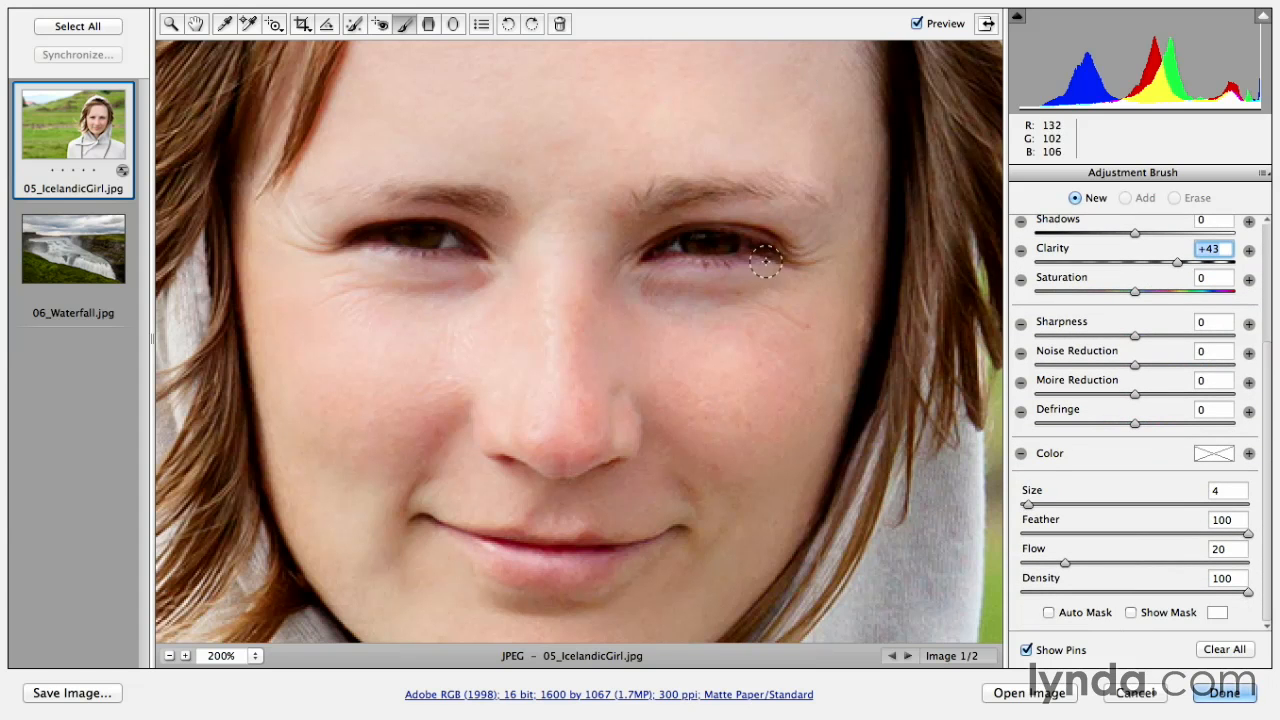
drag(785, 244, 667, 260)
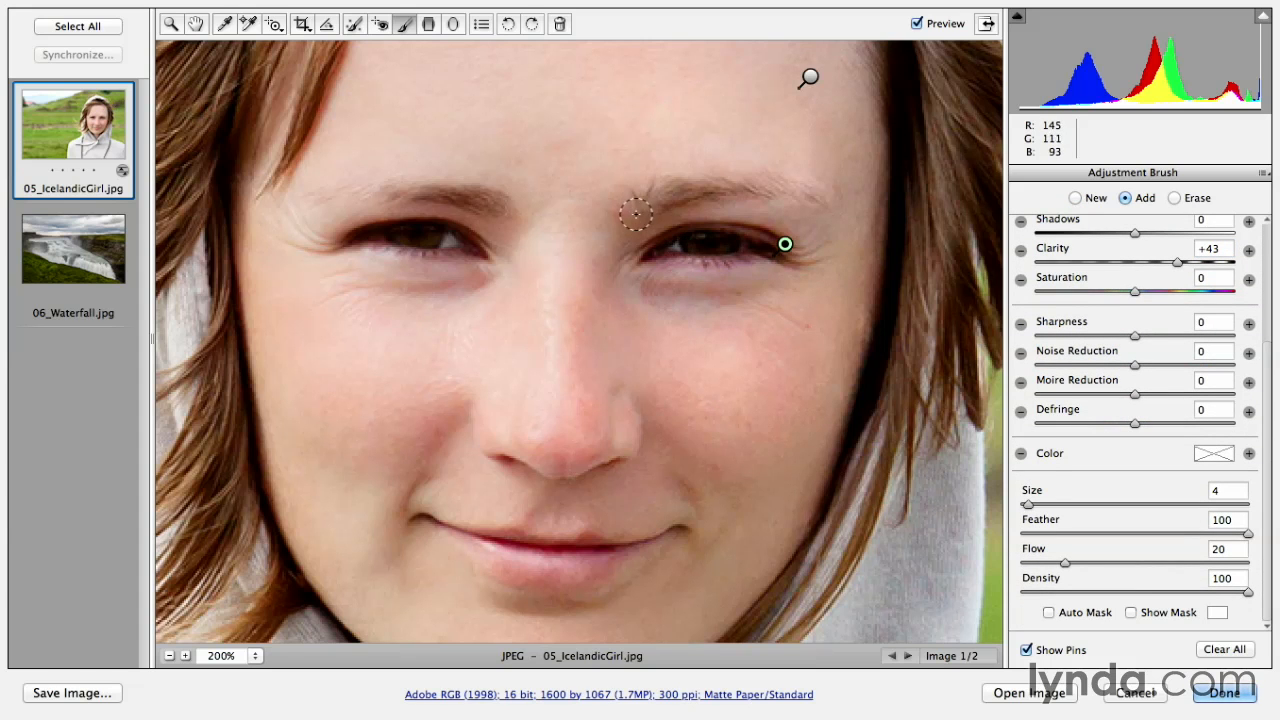
drag(484, 211, 361, 203)
drag(466, 249, 360, 241)
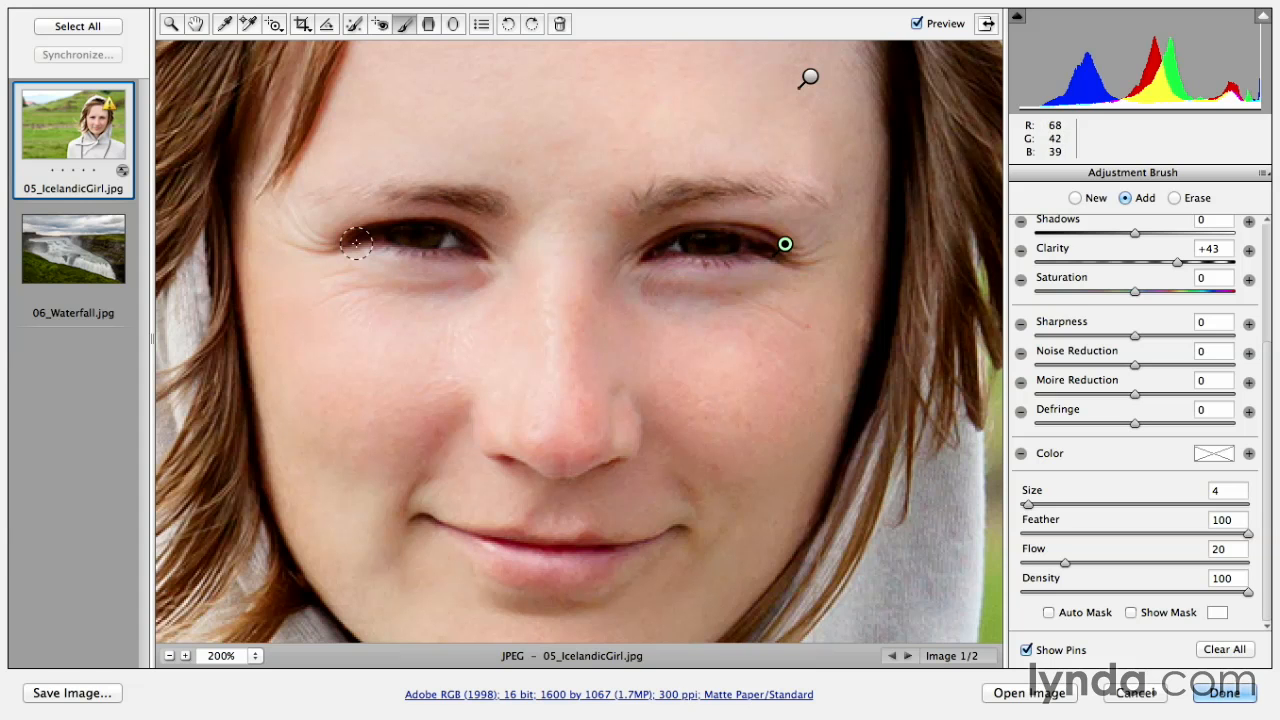
drag(484, 545, 610, 557)
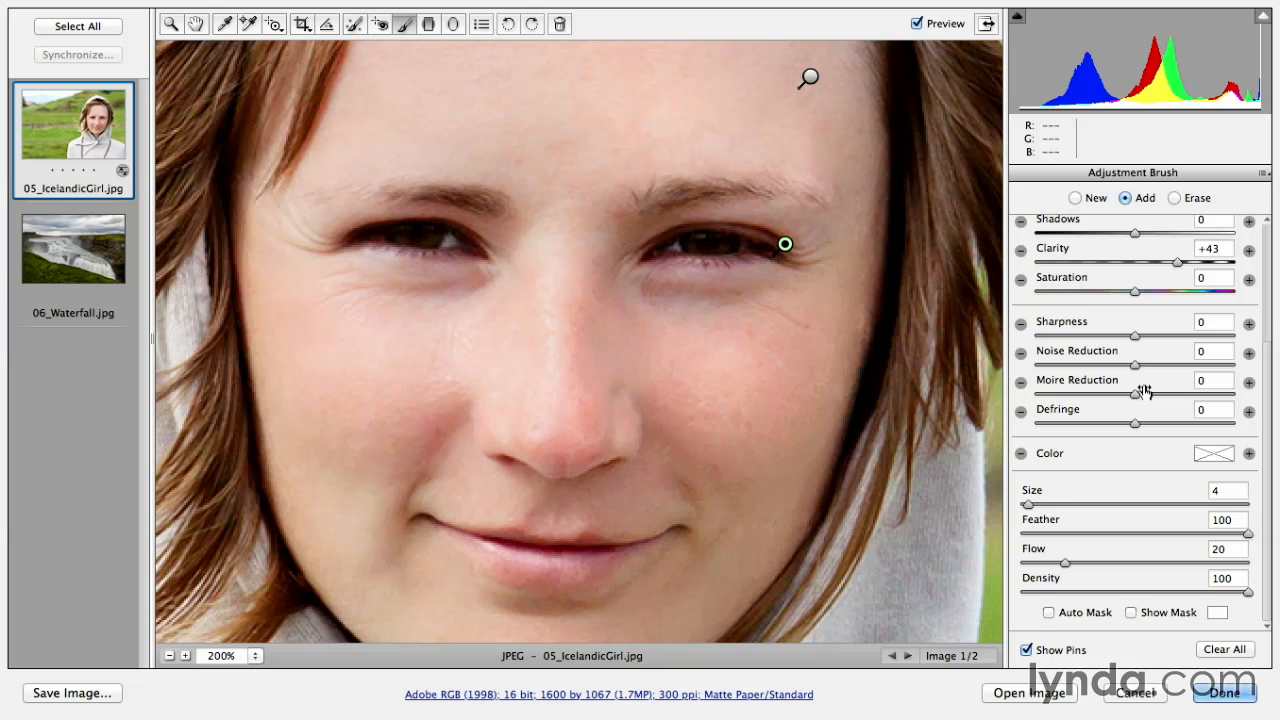
Set the eye and lip adjustment's Shadows to +50 and Clarity to +29, toggling the preview to compare
scroll(1266, 395, up, 6)
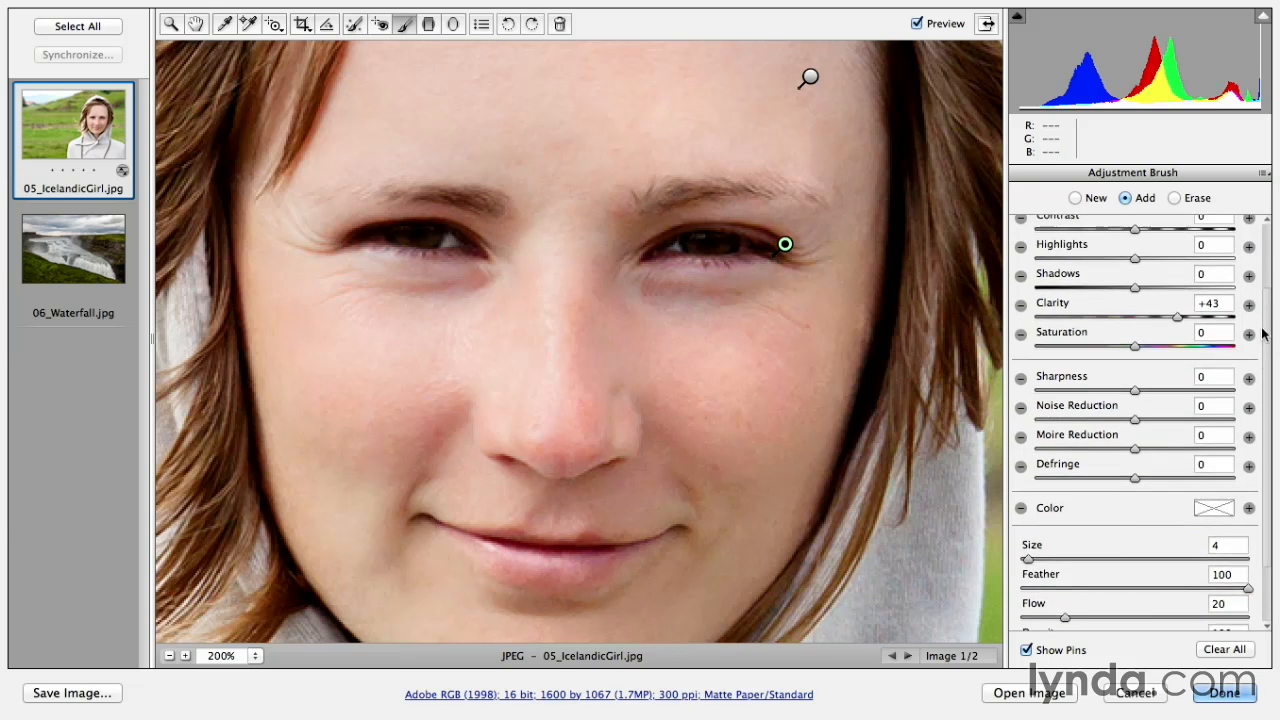
click(1136, 409)
drag(1136, 407, 1203, 409)
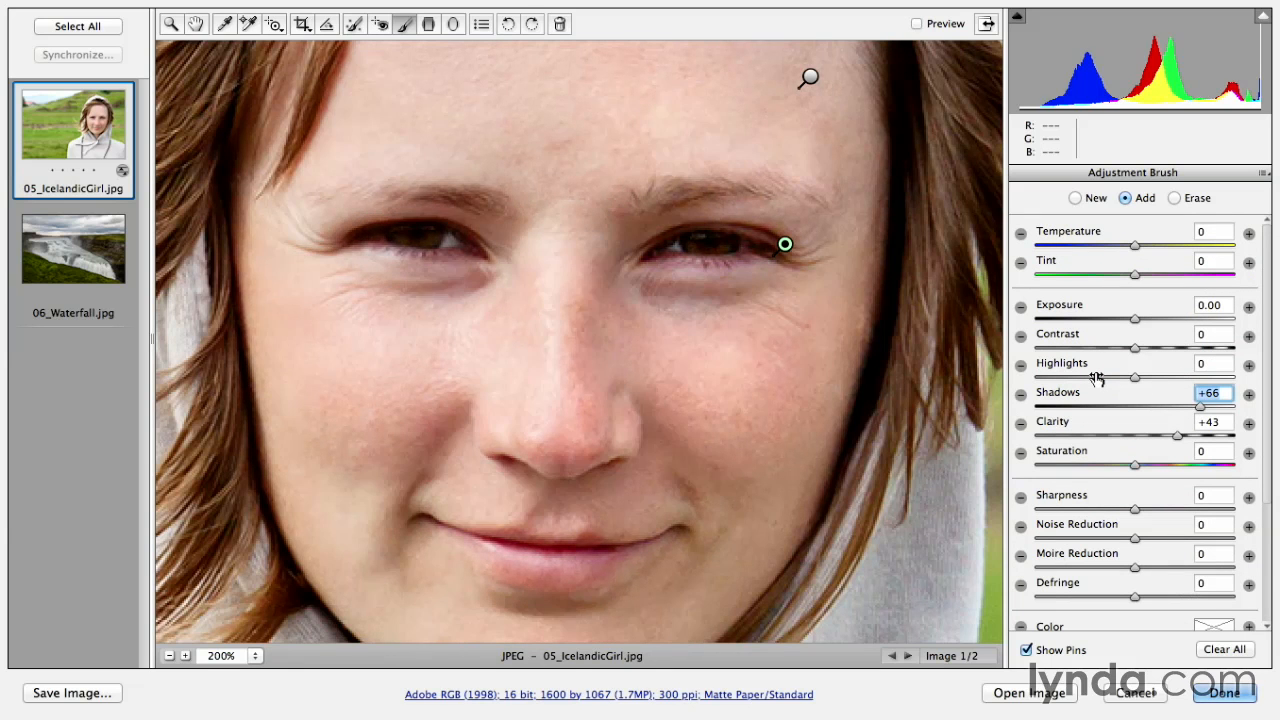
key(p)
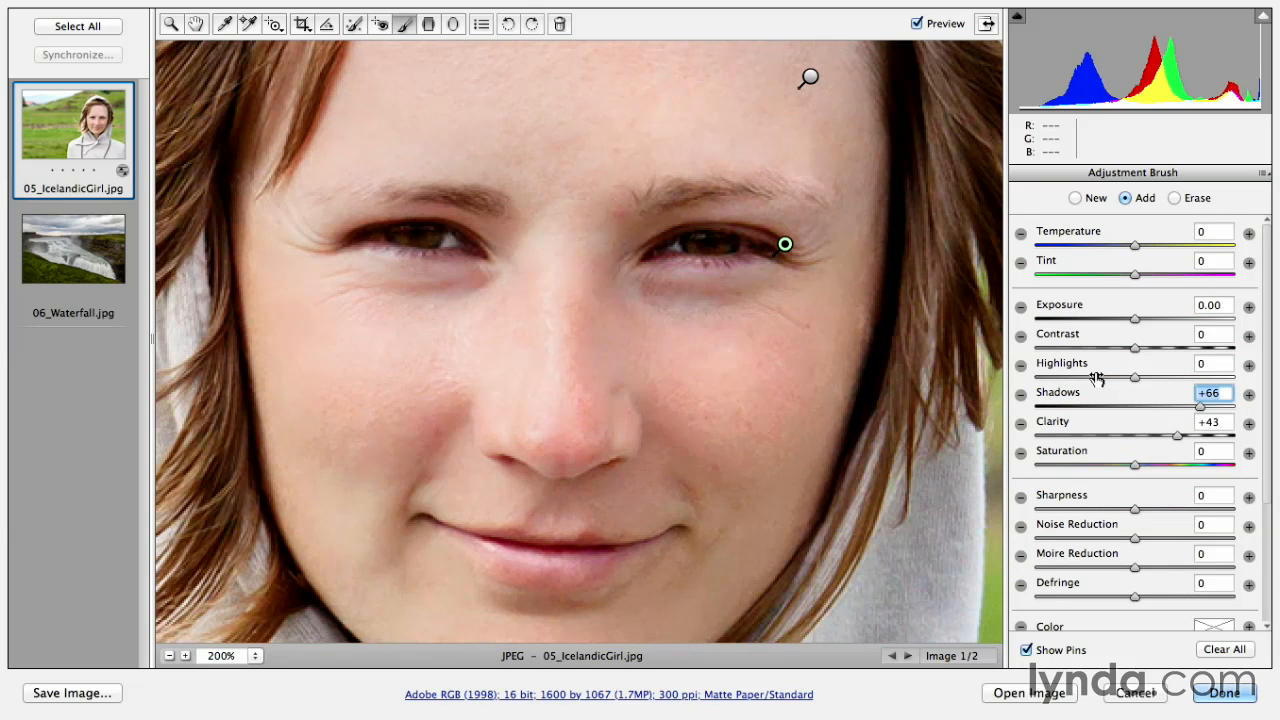
drag(1178, 435, 1188, 409)
key(p)
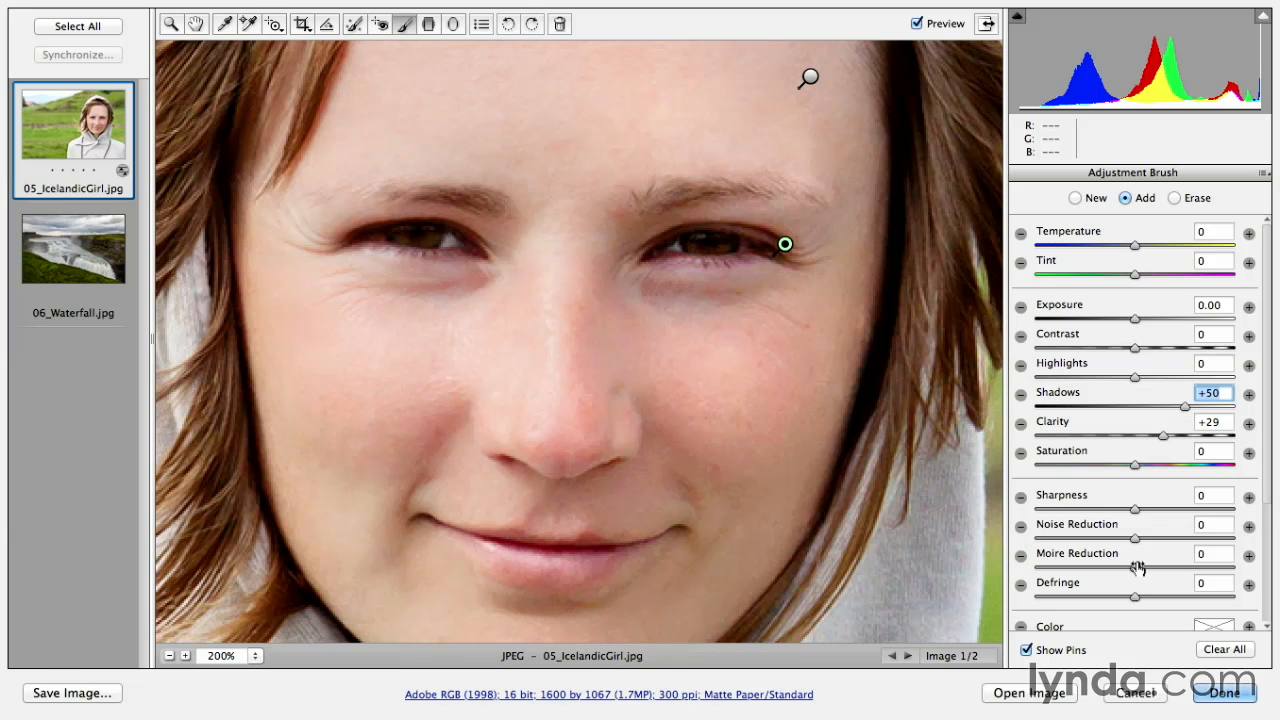
Save the brush settings as a local correction preset named "Add Clarity and increase highlights" and select that preset
click(1263, 177)
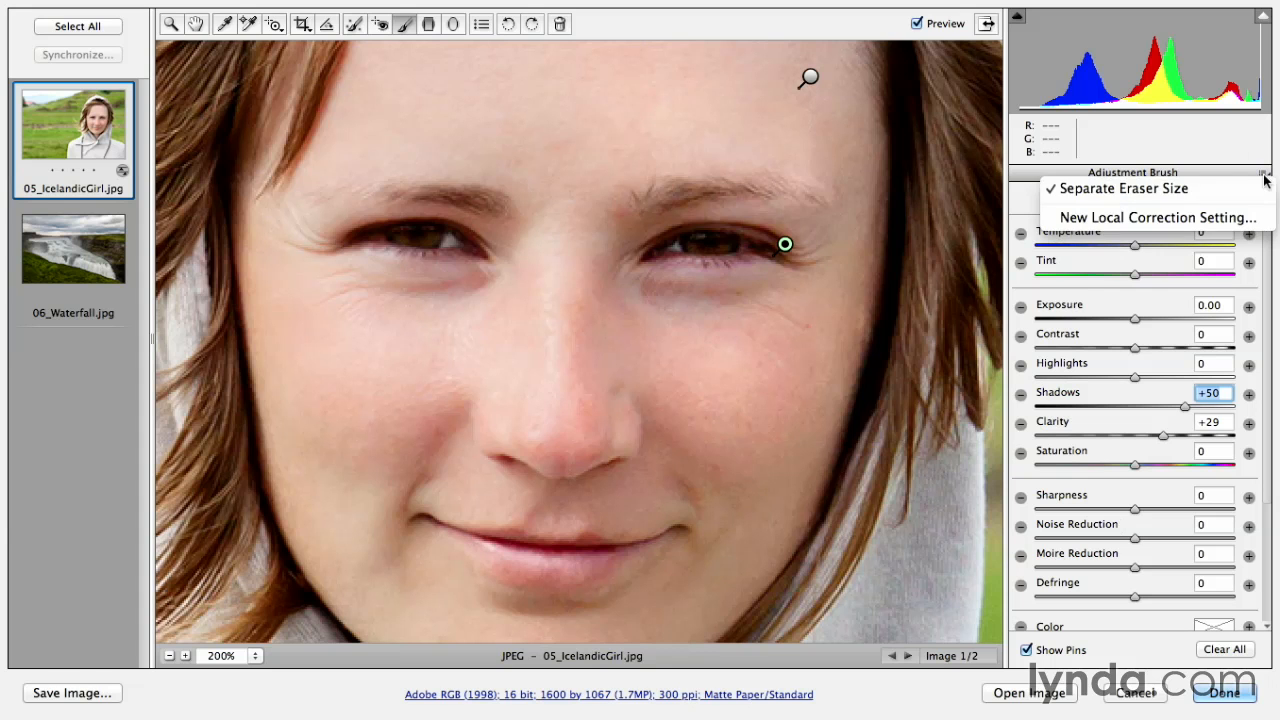
click(1176, 220)
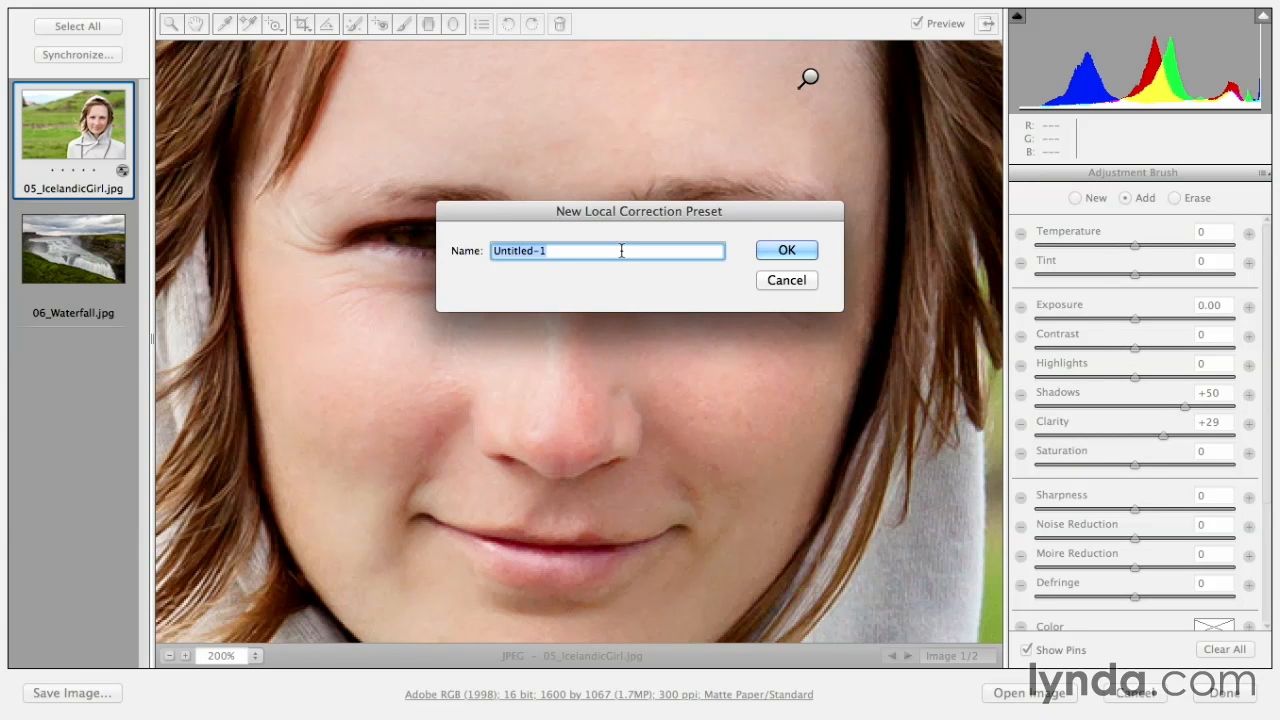
text(Add Clar)
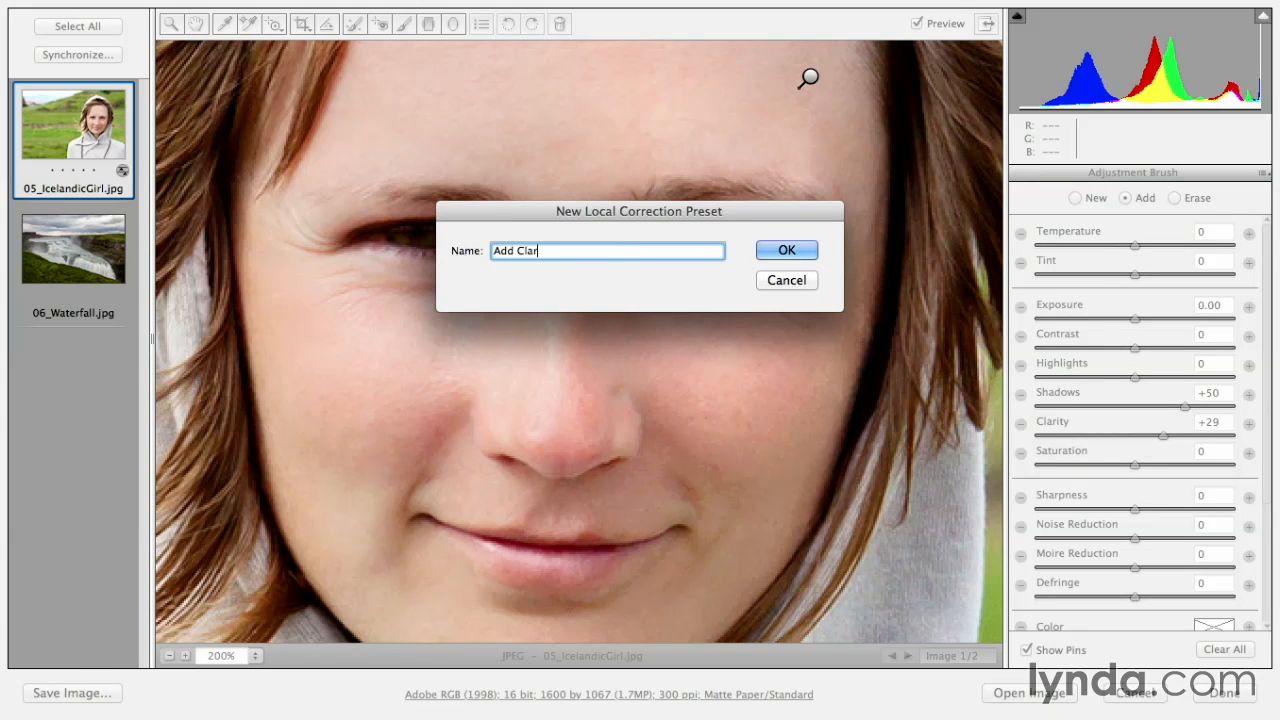
text(ity and increase highlights)
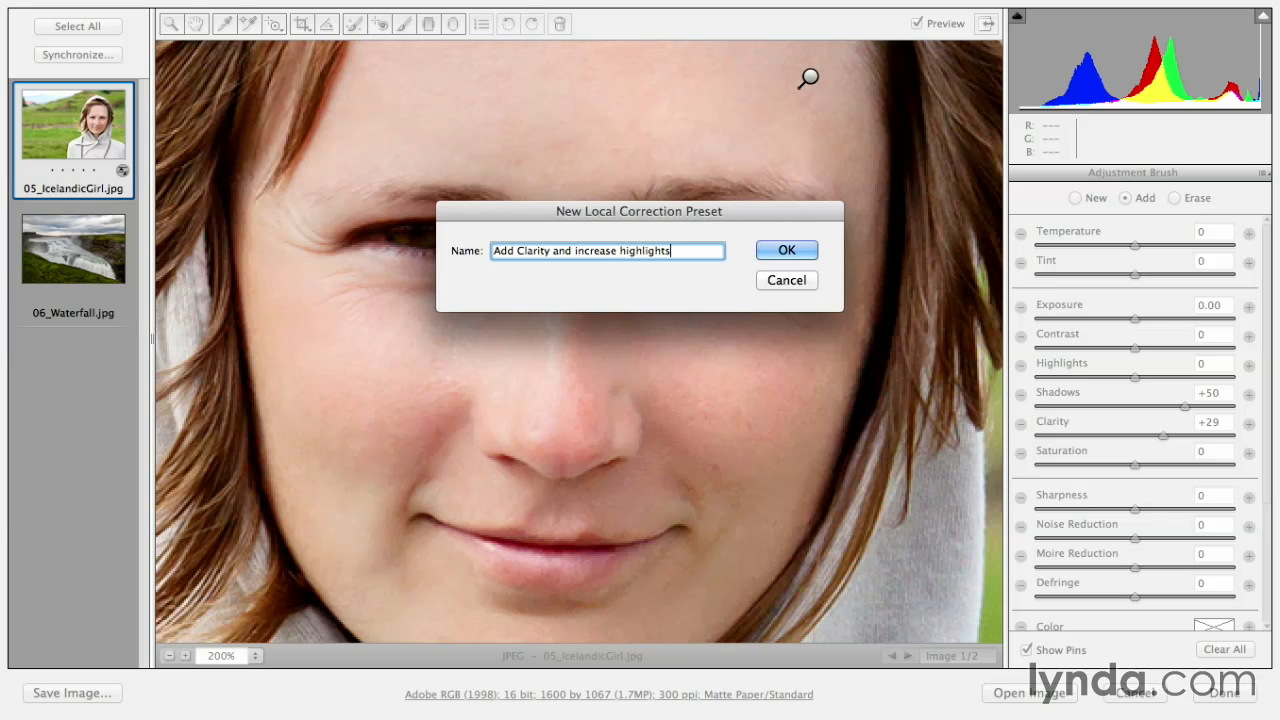
click(782, 252)
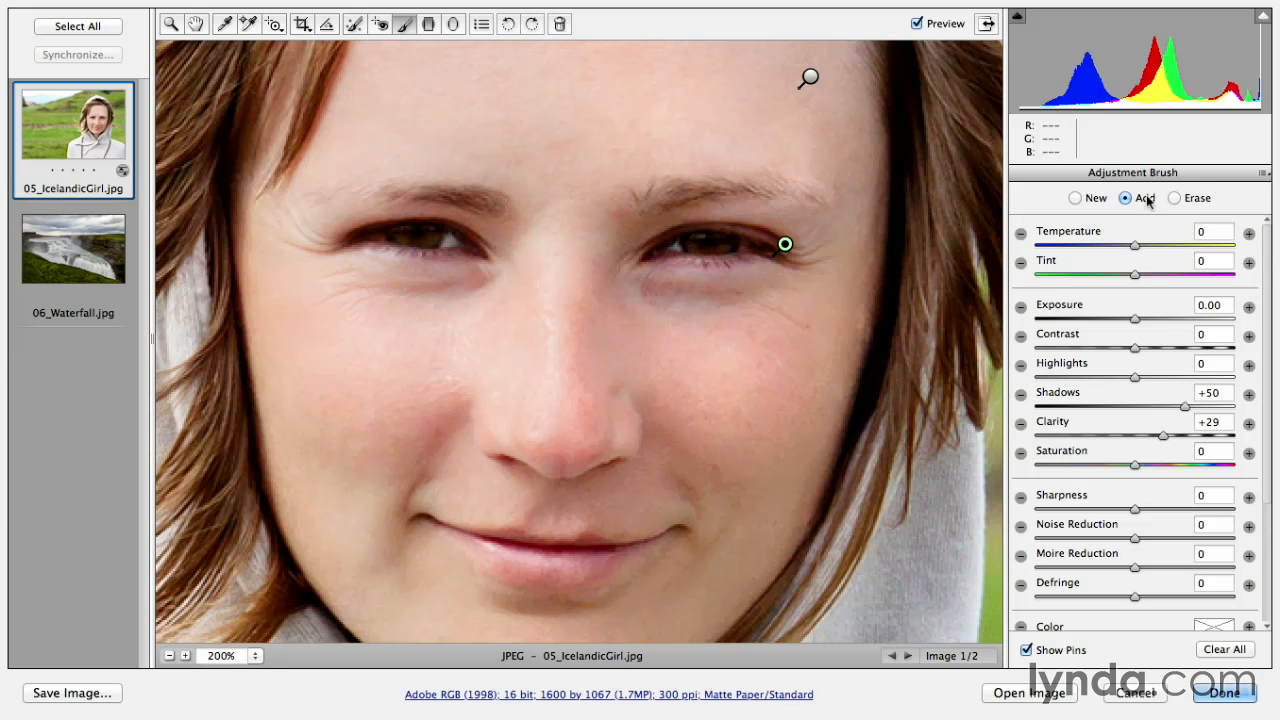
click(1263, 174)
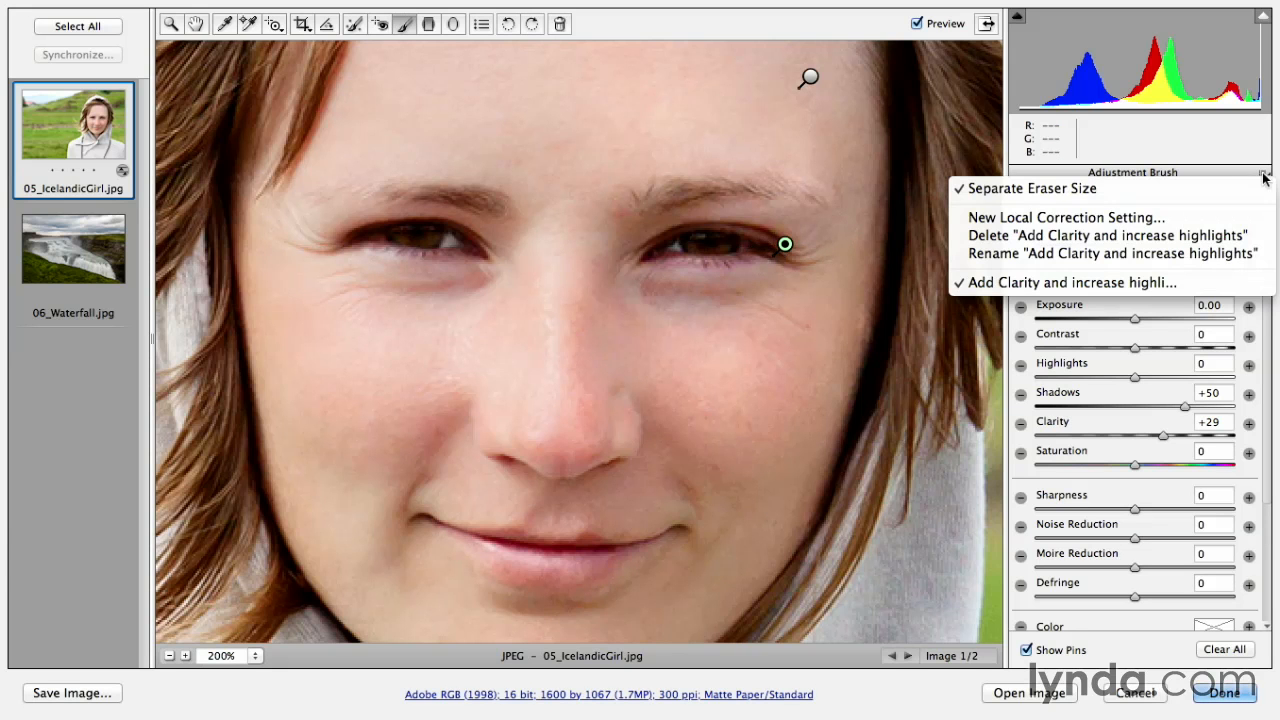
click(1123, 285)
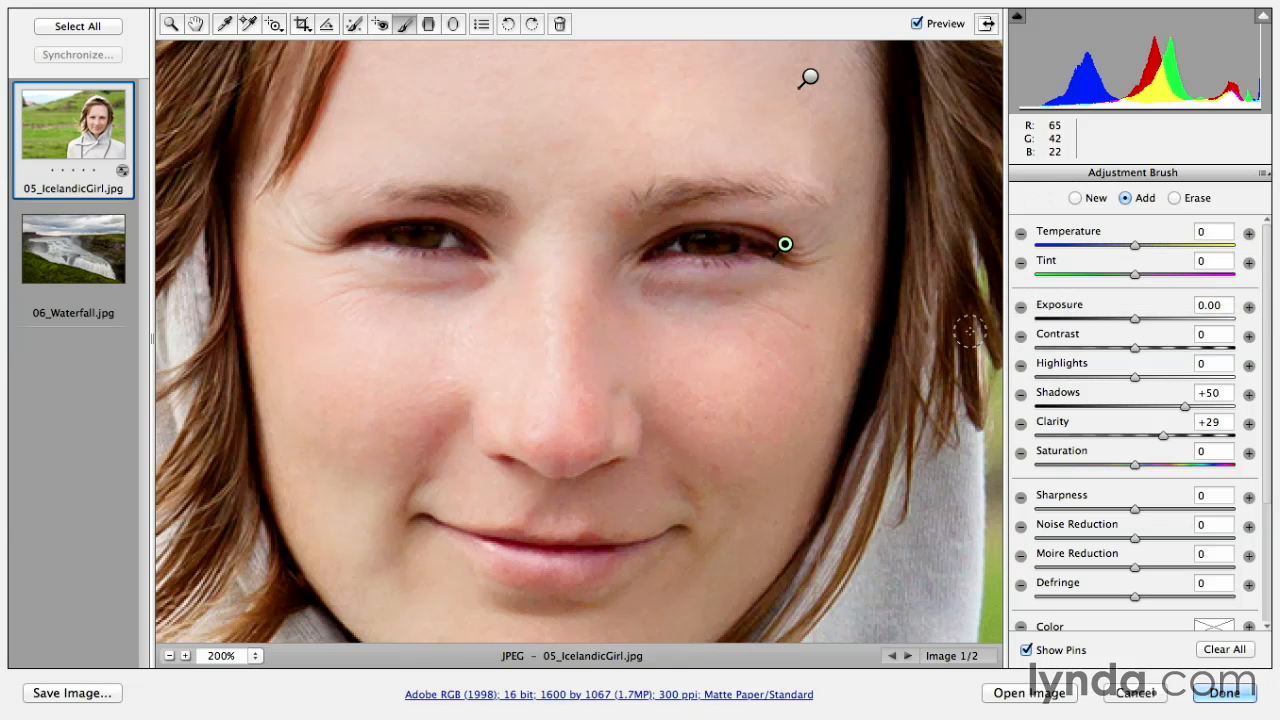
Switch to 06_Waterfall.jpg, leave the brush, and try the overall Clarity at +100 before setting it to -48
click(93, 264)
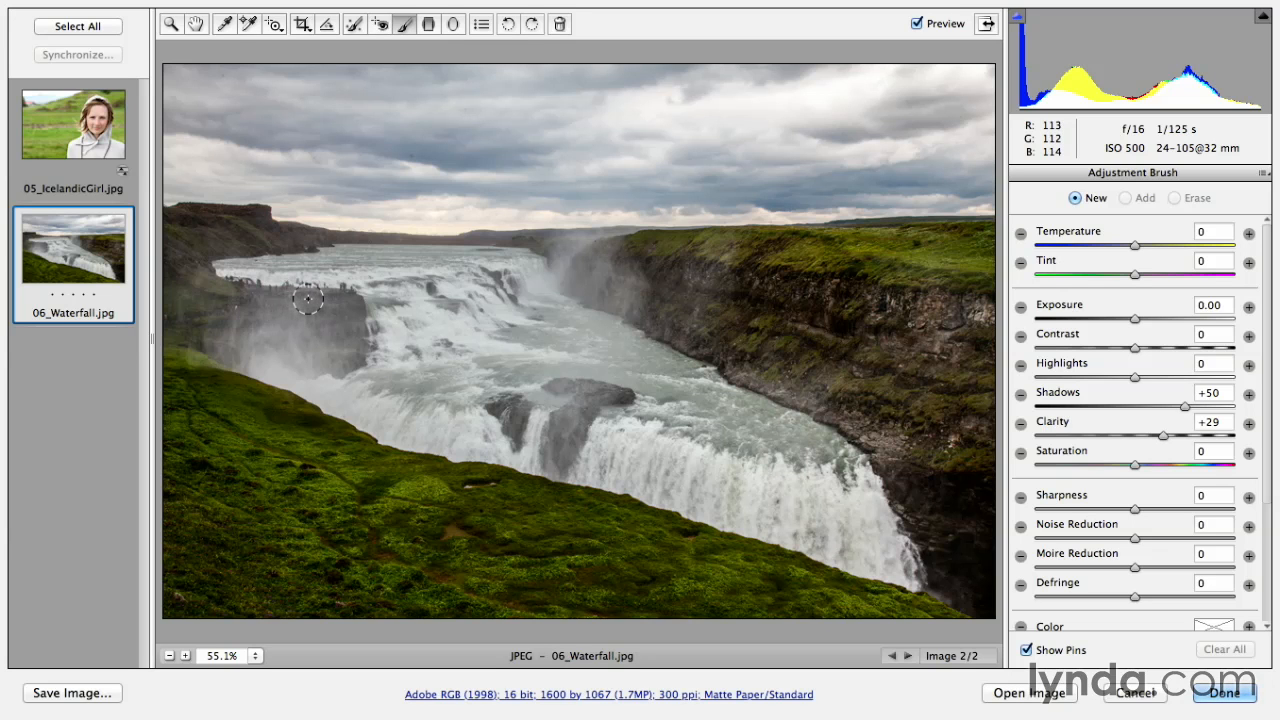
key(z)
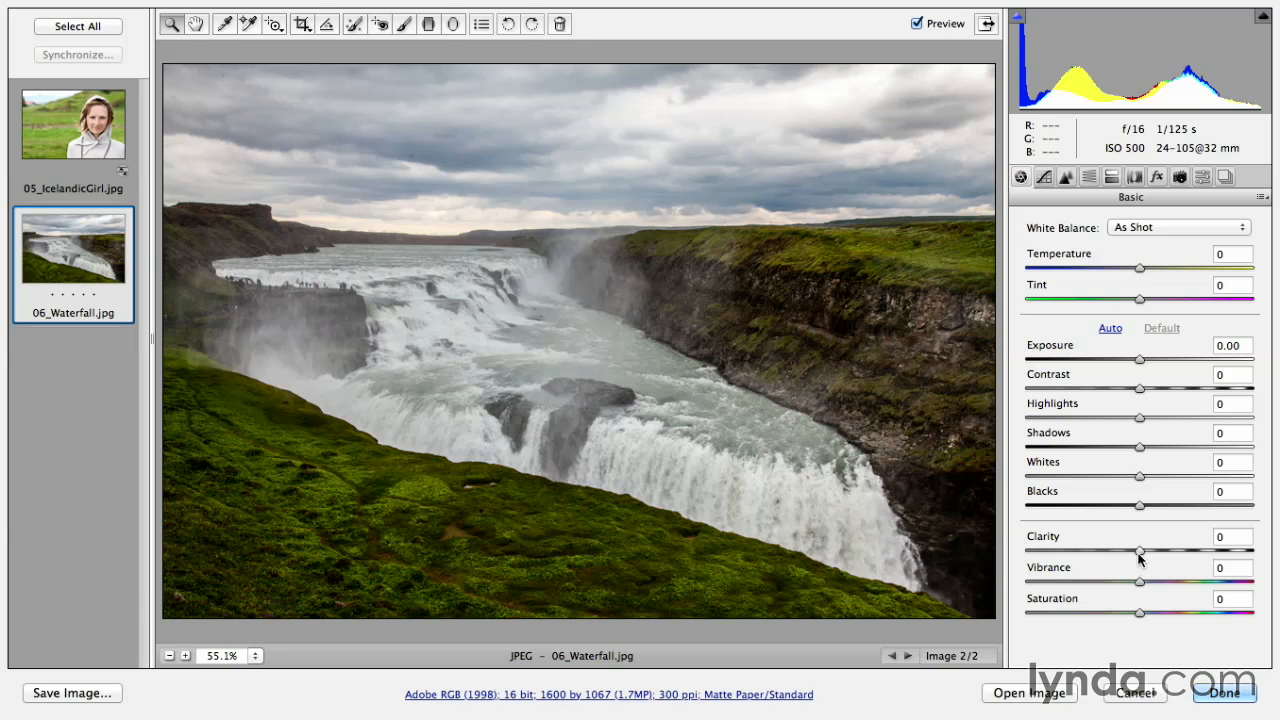
drag(1140, 551, 1264, 552)
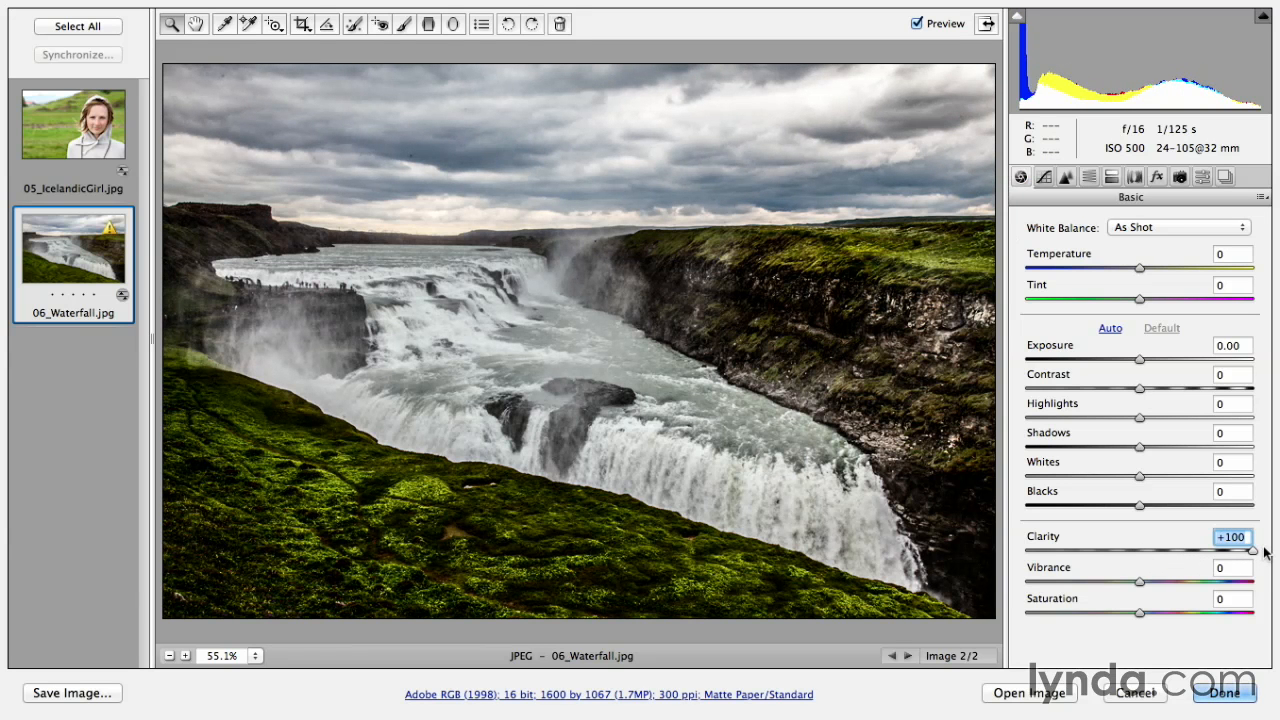
drag(1264, 551, 1086, 553)
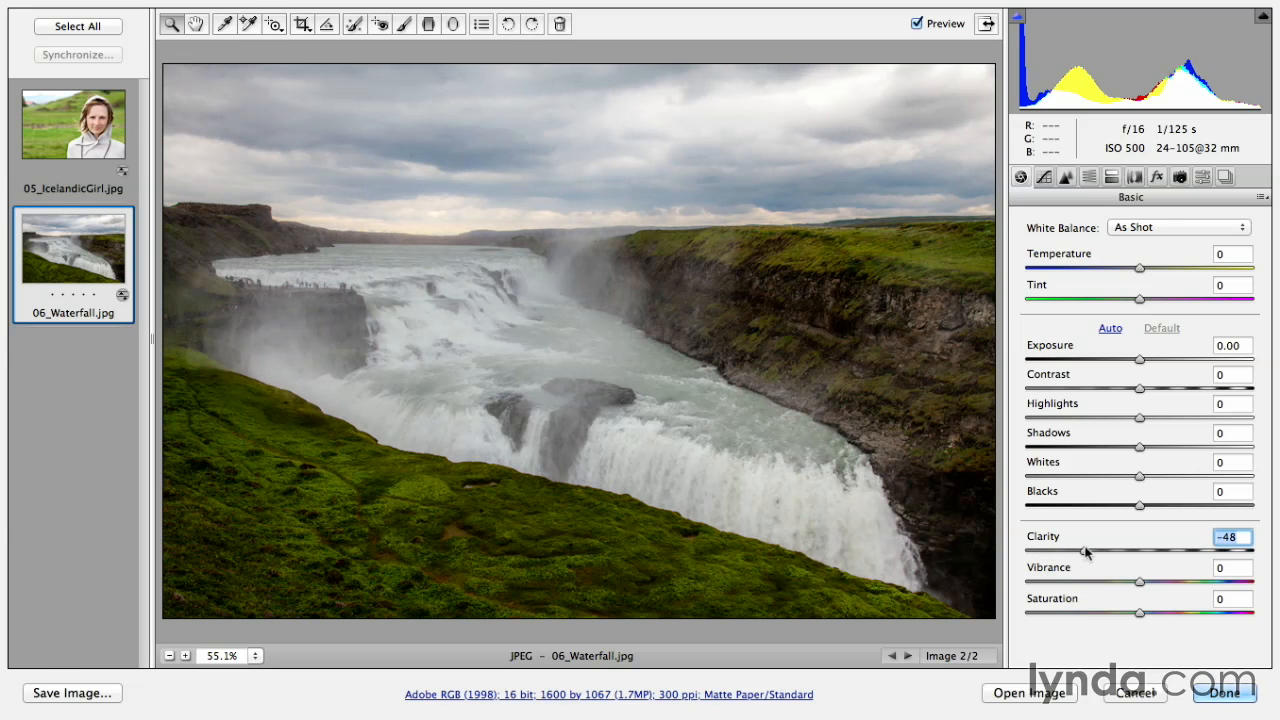